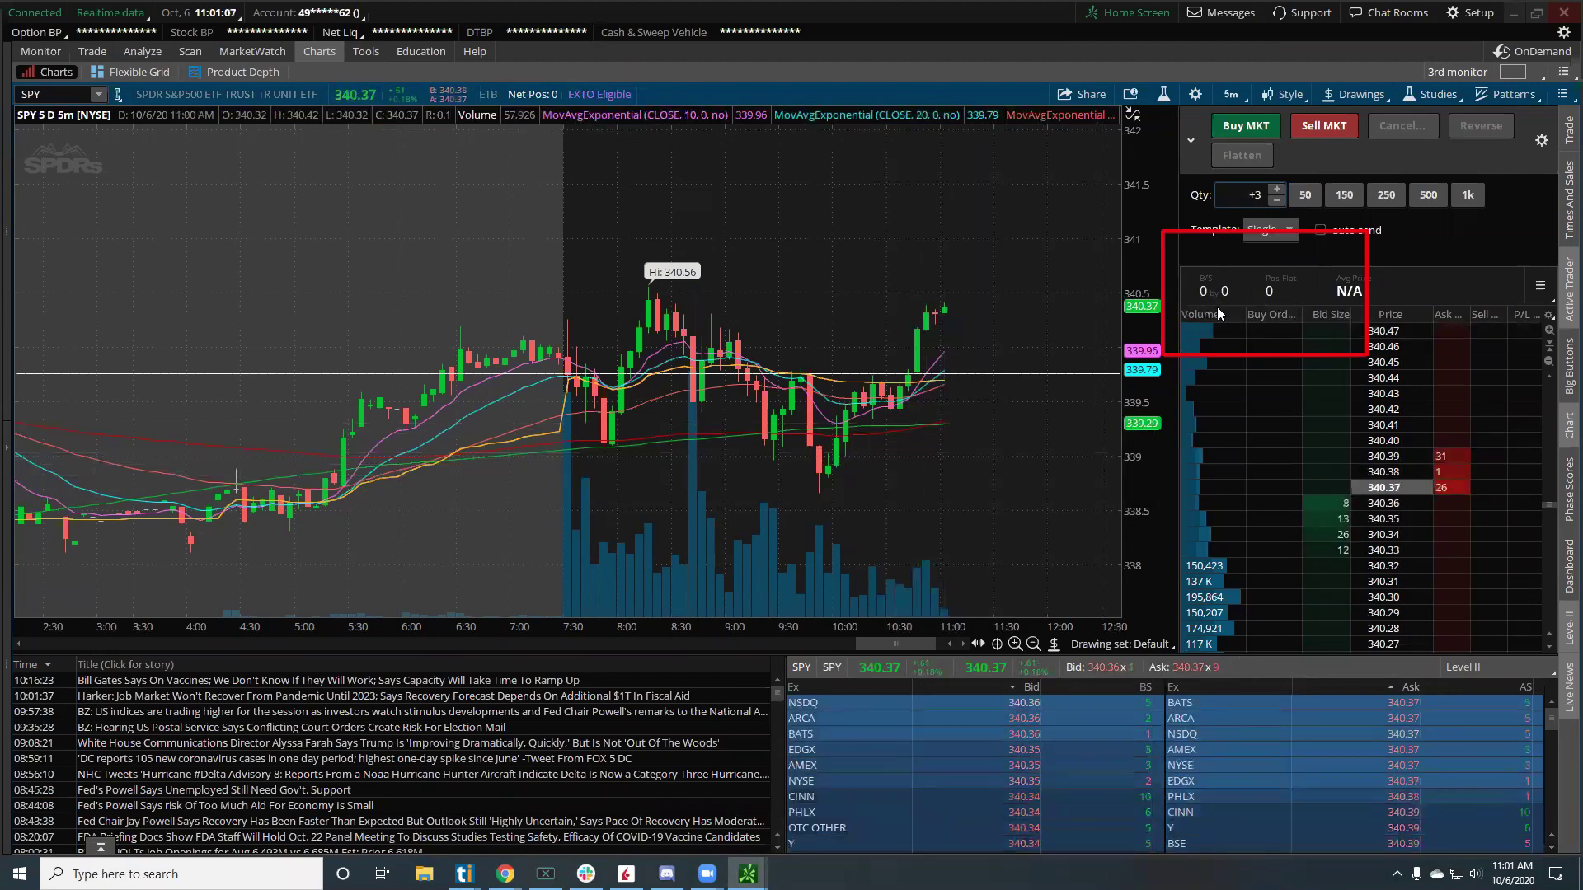
Step: Start a 3-share SPY market buy and switch it to the TRG w/ bracket template
{"action": "left_click", "coordinate": [1250, 129]}
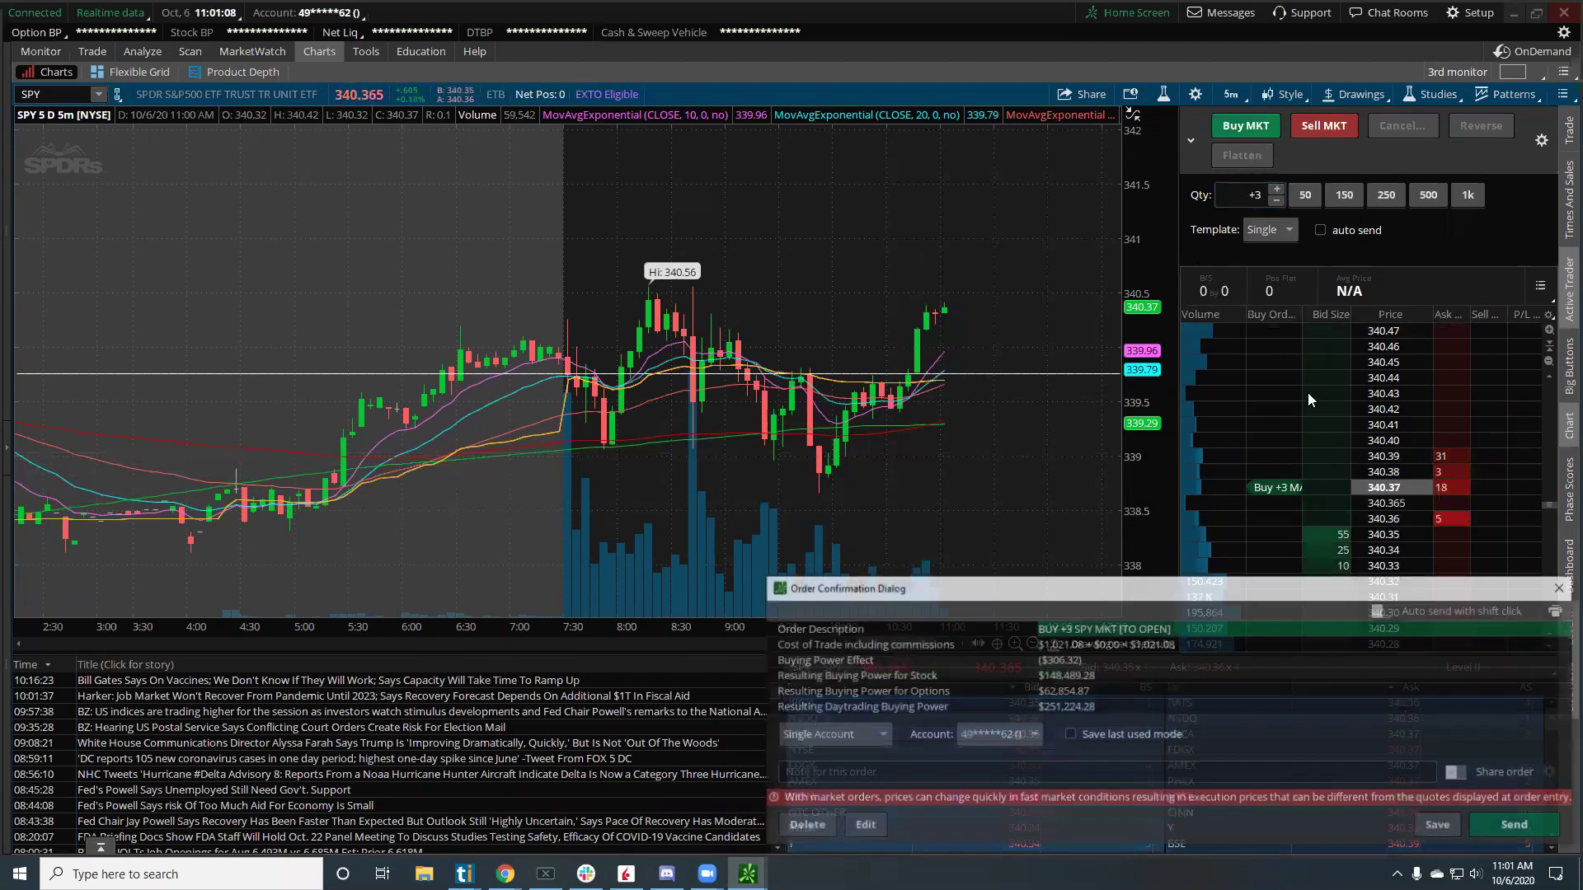
{"action": "left_click", "coordinate": [1561, 588]}
{"action": "left_click", "coordinate": [1271, 227]}
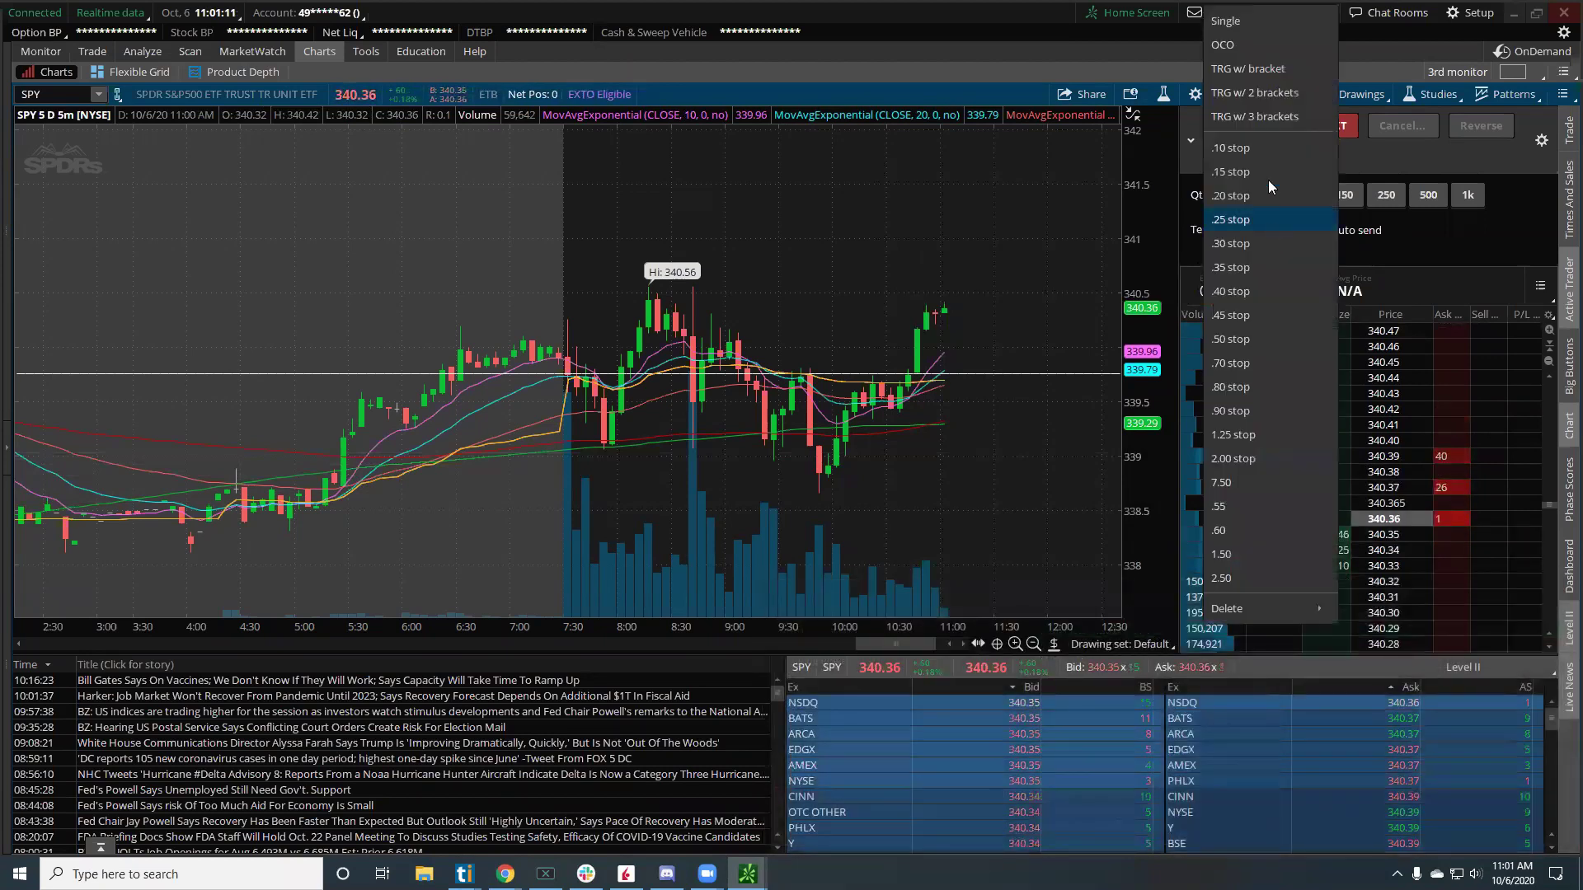
{"action": "left_click", "coordinate": [1262, 73]}
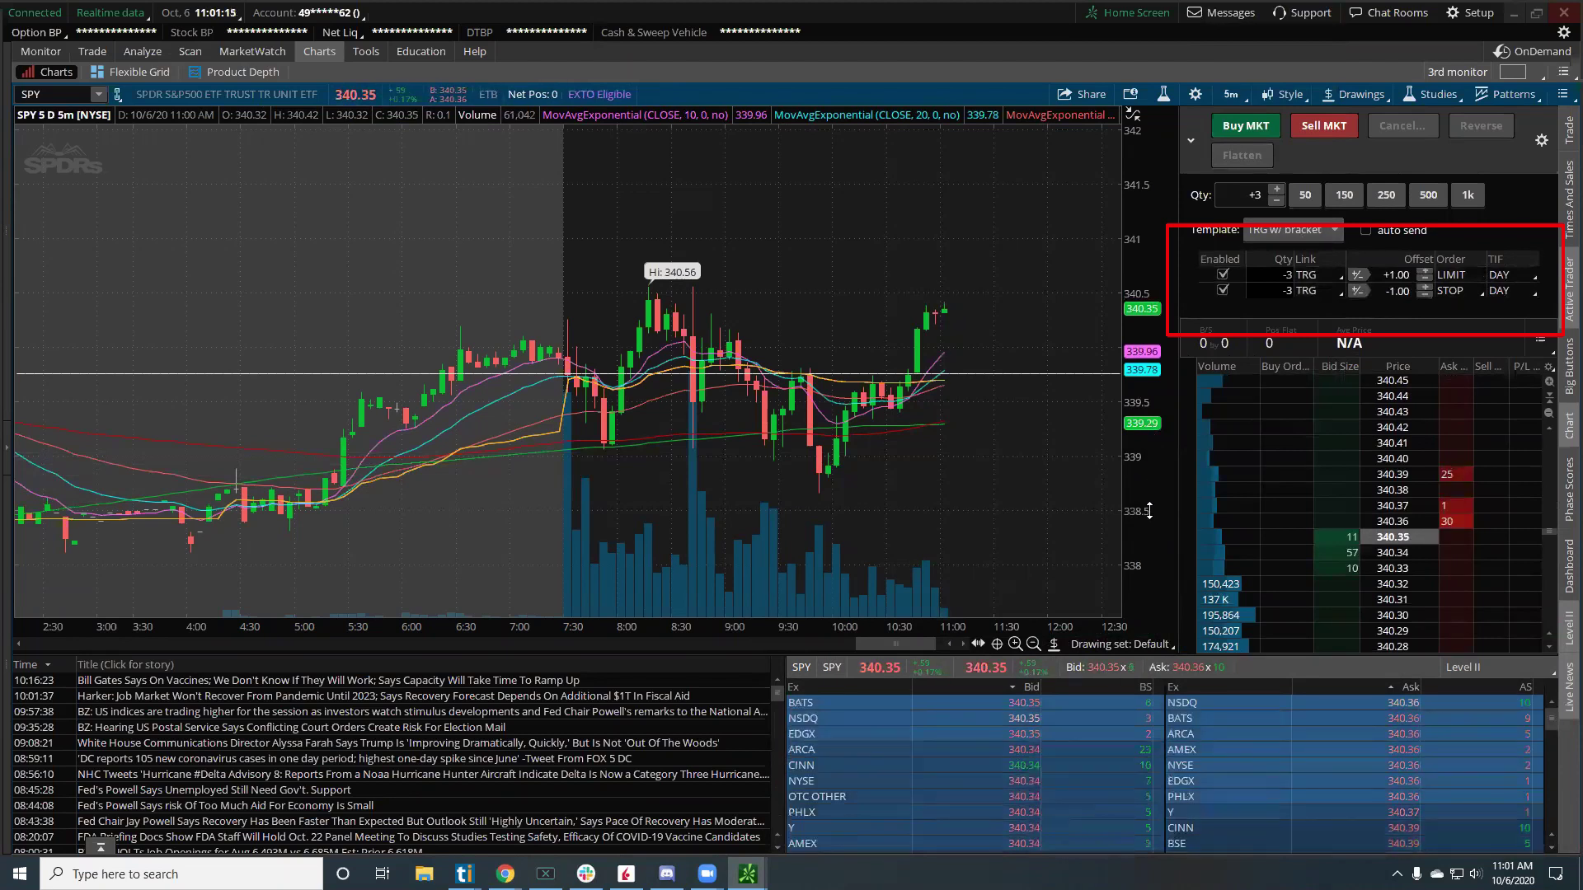
Step: Set the bracket stop offset to -2.00 and limit offset to +2.00, then send the buy
{"action": "left_click", "coordinate": [1397, 291]}
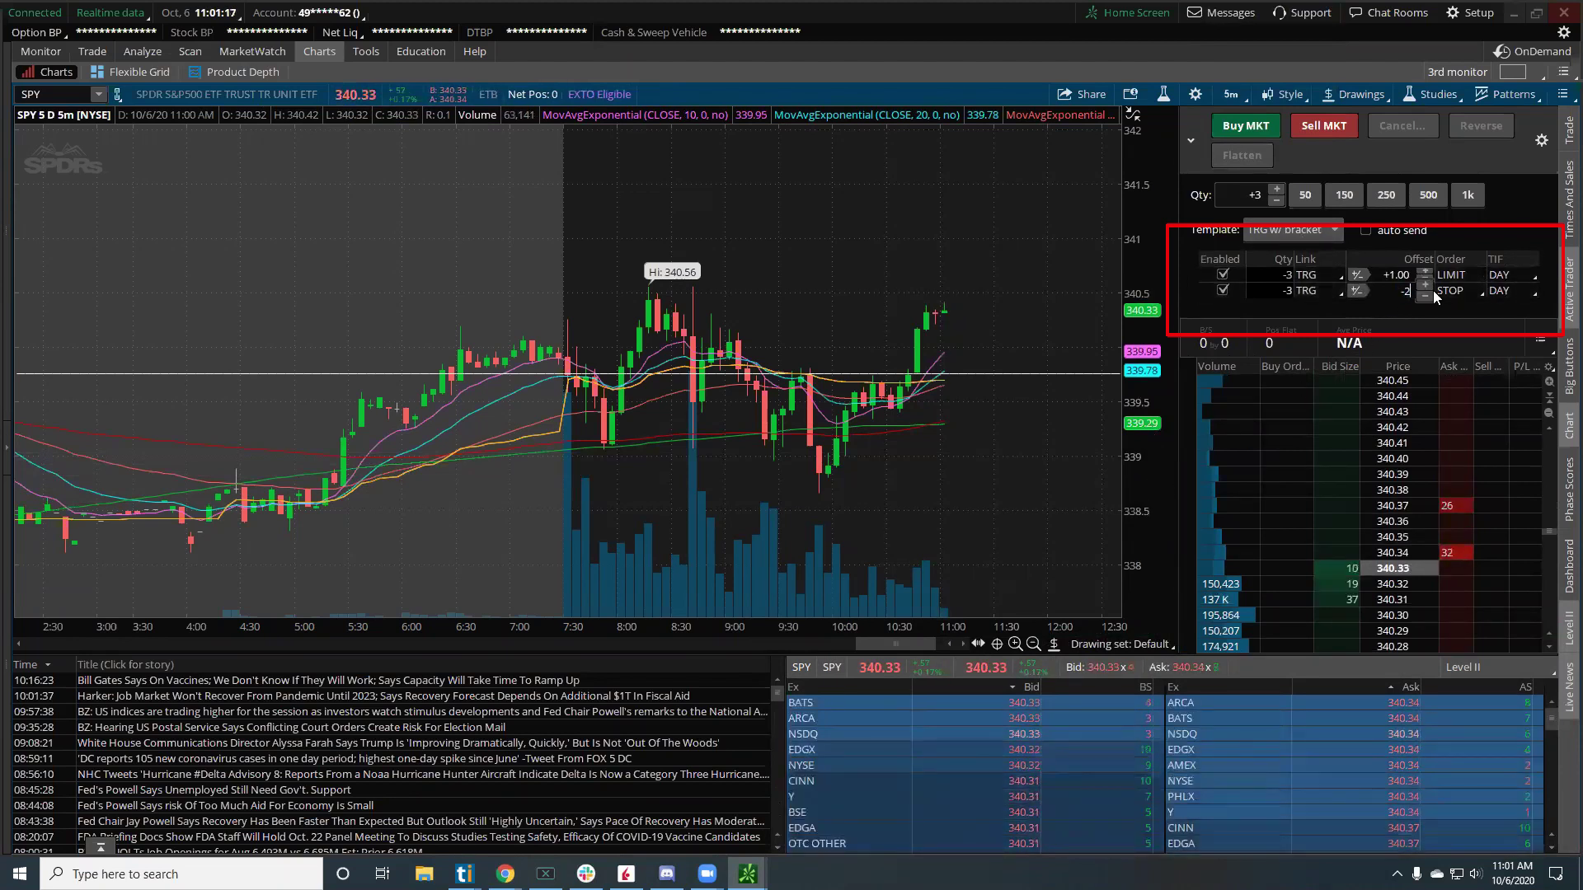
{"action": "type", "text": "-2.00"}
{"action": "key", "text": "Return"}
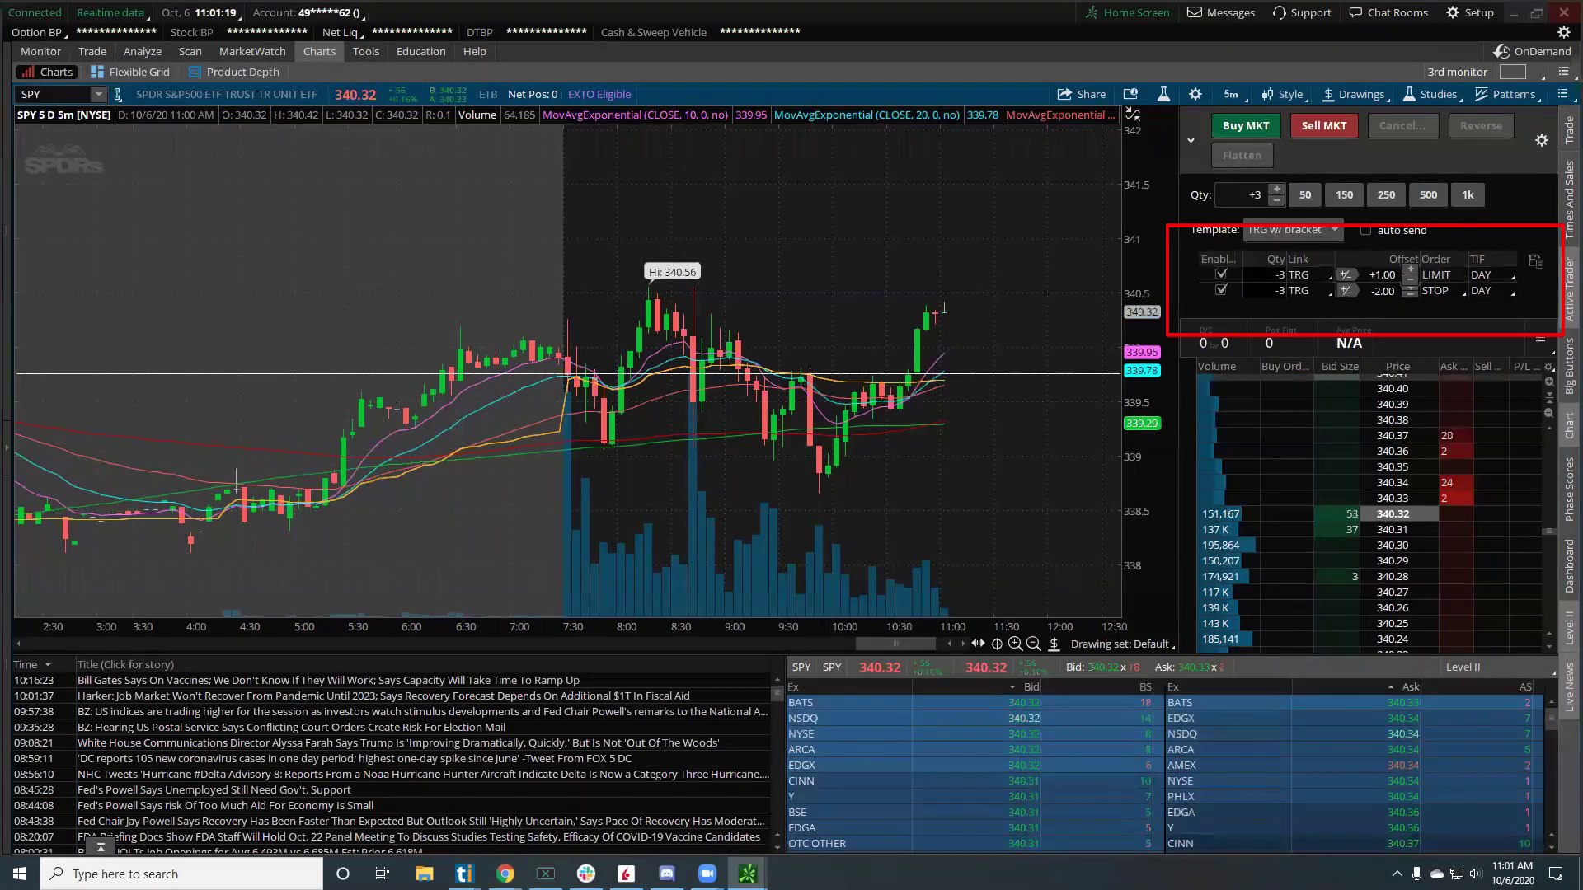
{"action": "type", "text": "2.0"}
{"action": "key", "text": "Return"}
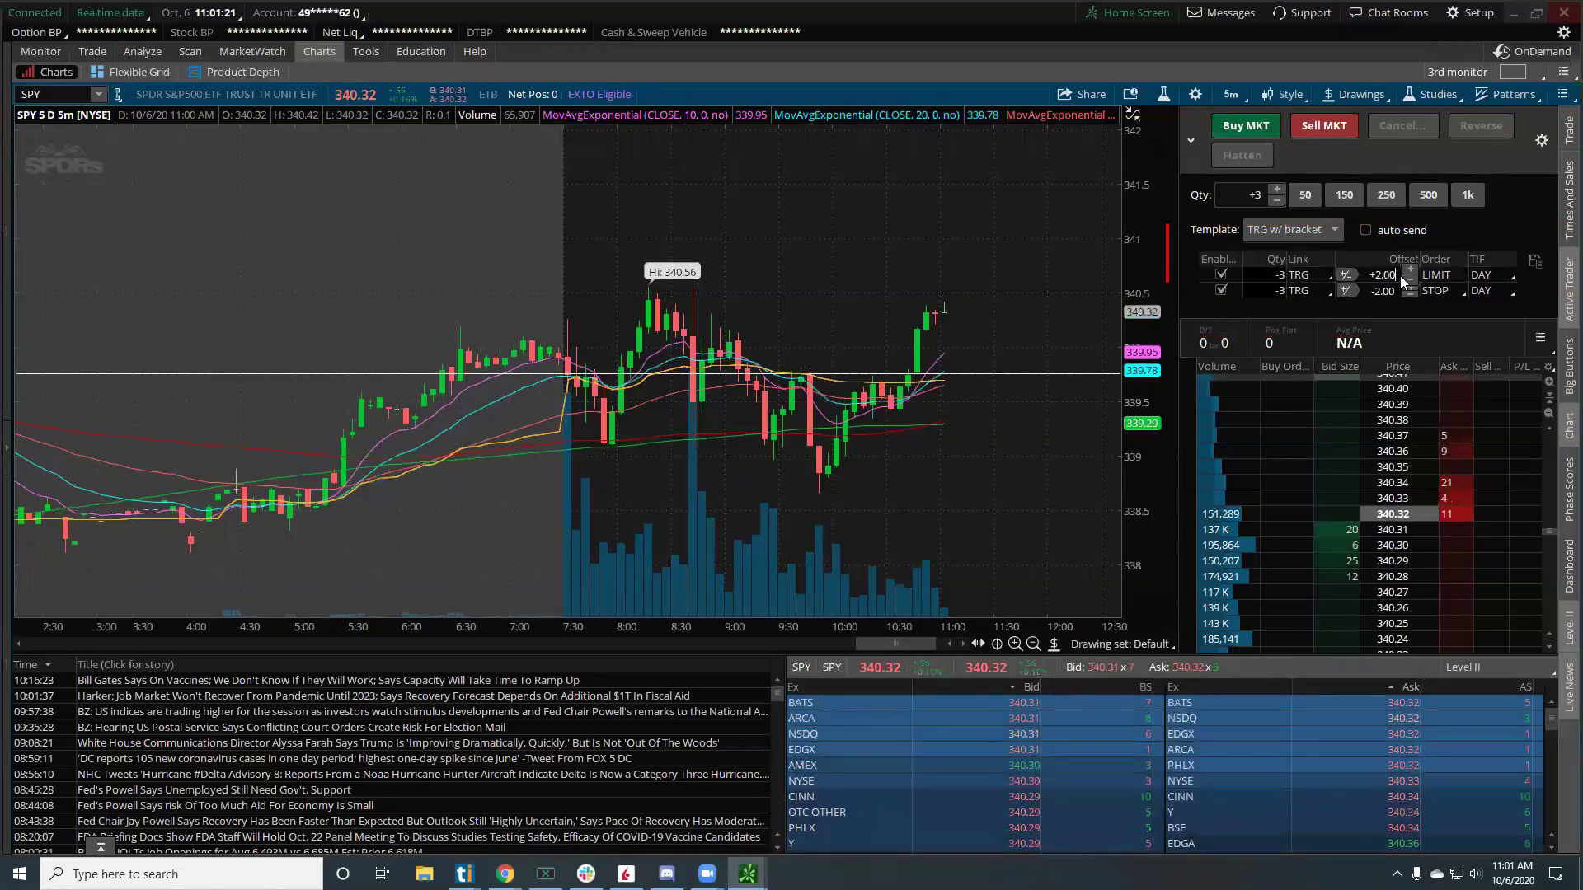
{"action": "left_click", "coordinate": [1245, 125]}
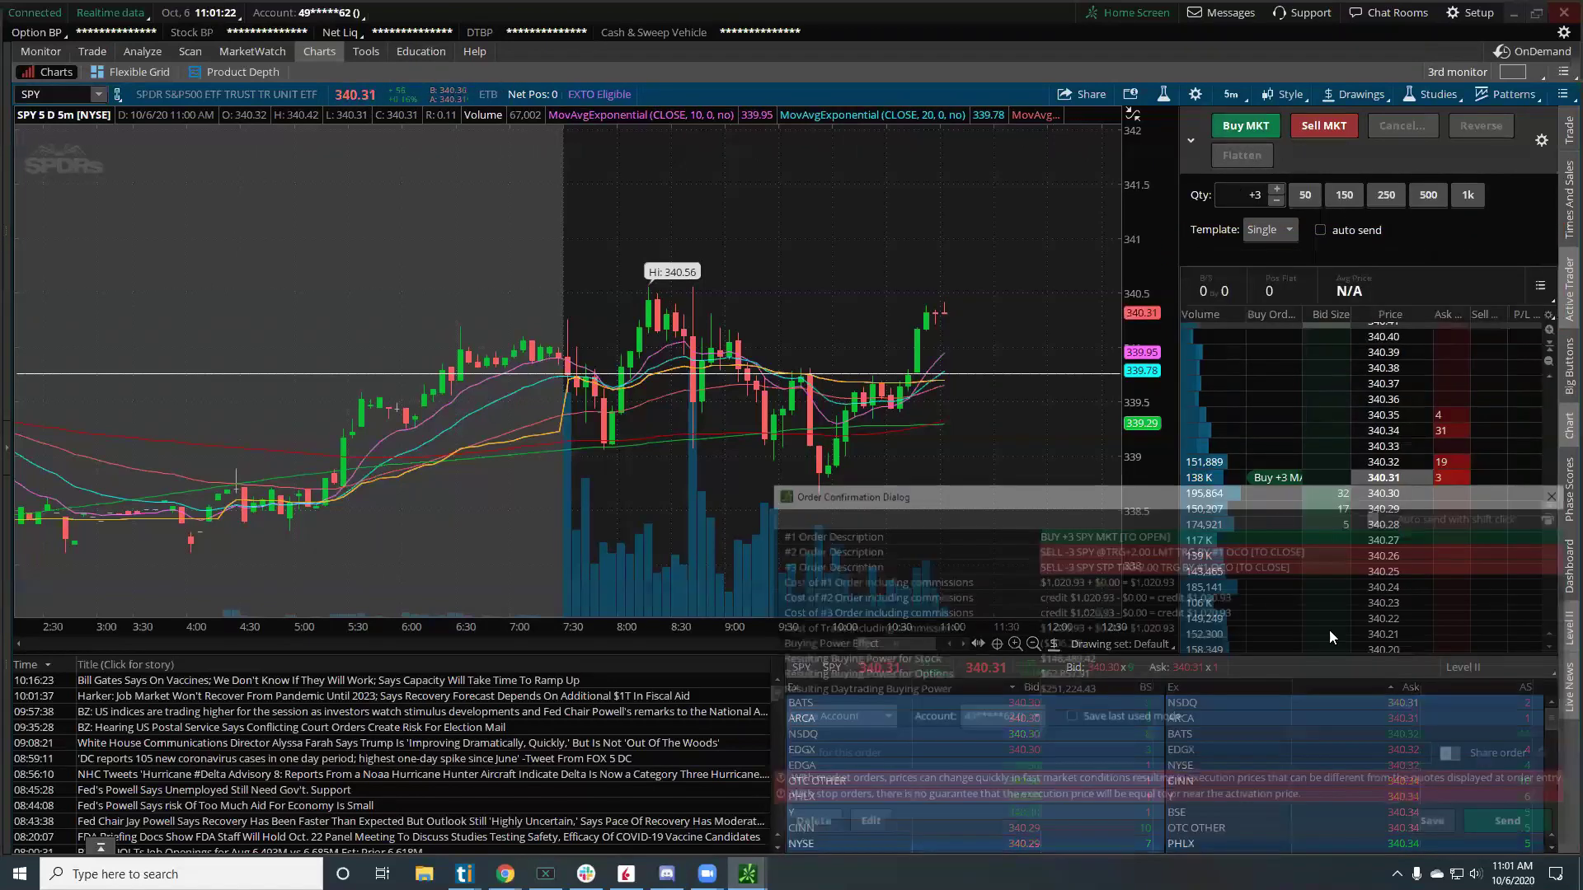
{"action": "left_click", "coordinate": [1503, 827]}
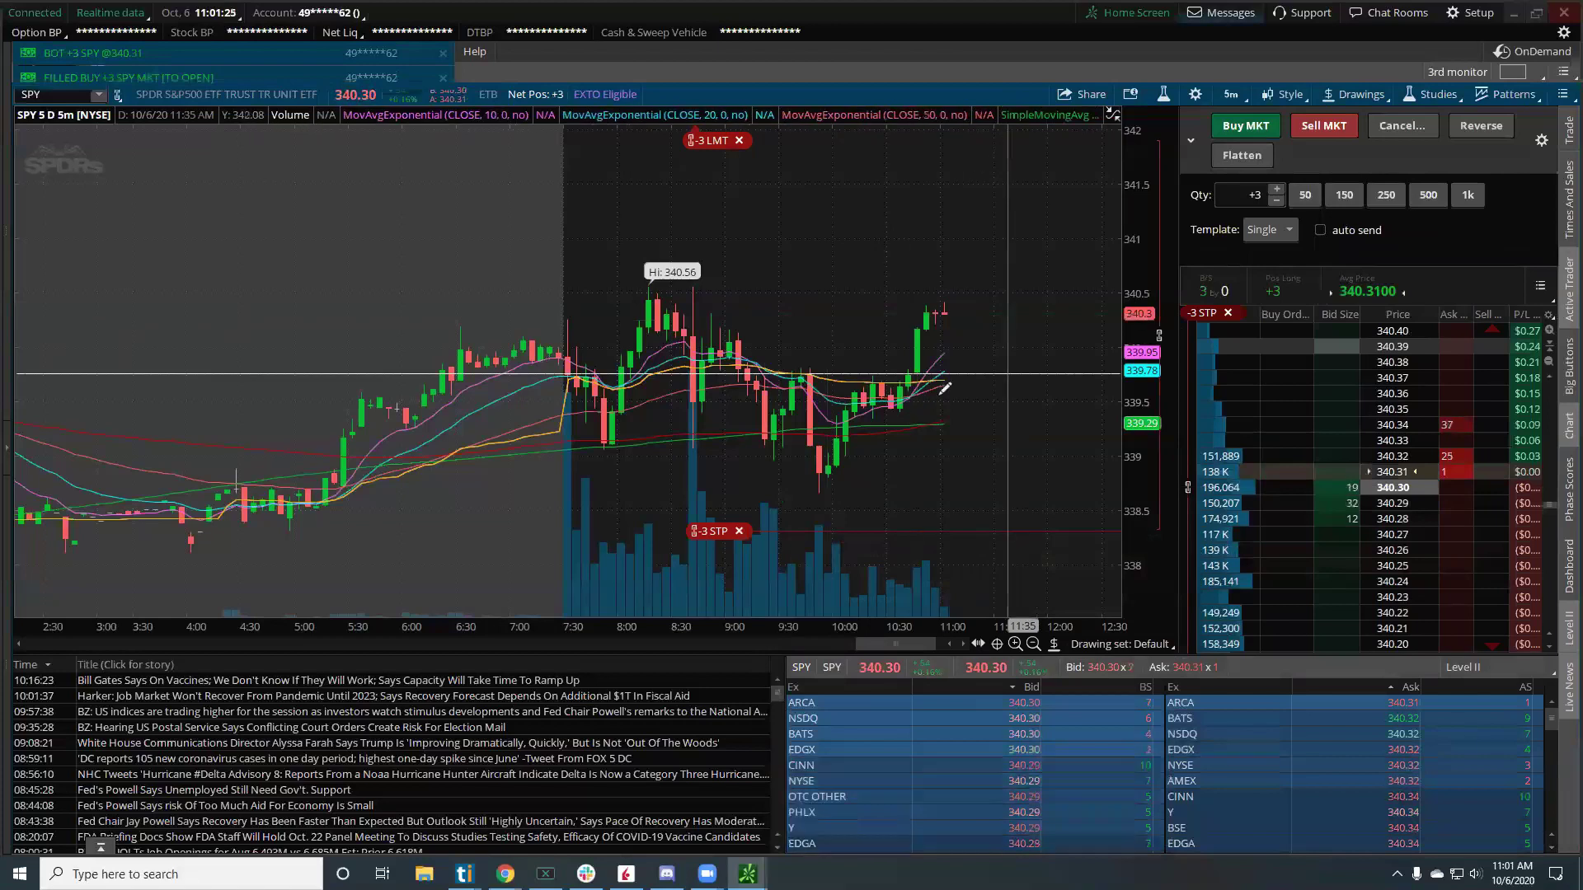
Step: Zoom the SPY chart out and box-zoom onto the latest session to see the bracket exits
{"action": "scroll", "coordinate": [1107, 330], "scroll_direction": "down", "scroll_amount": 5}
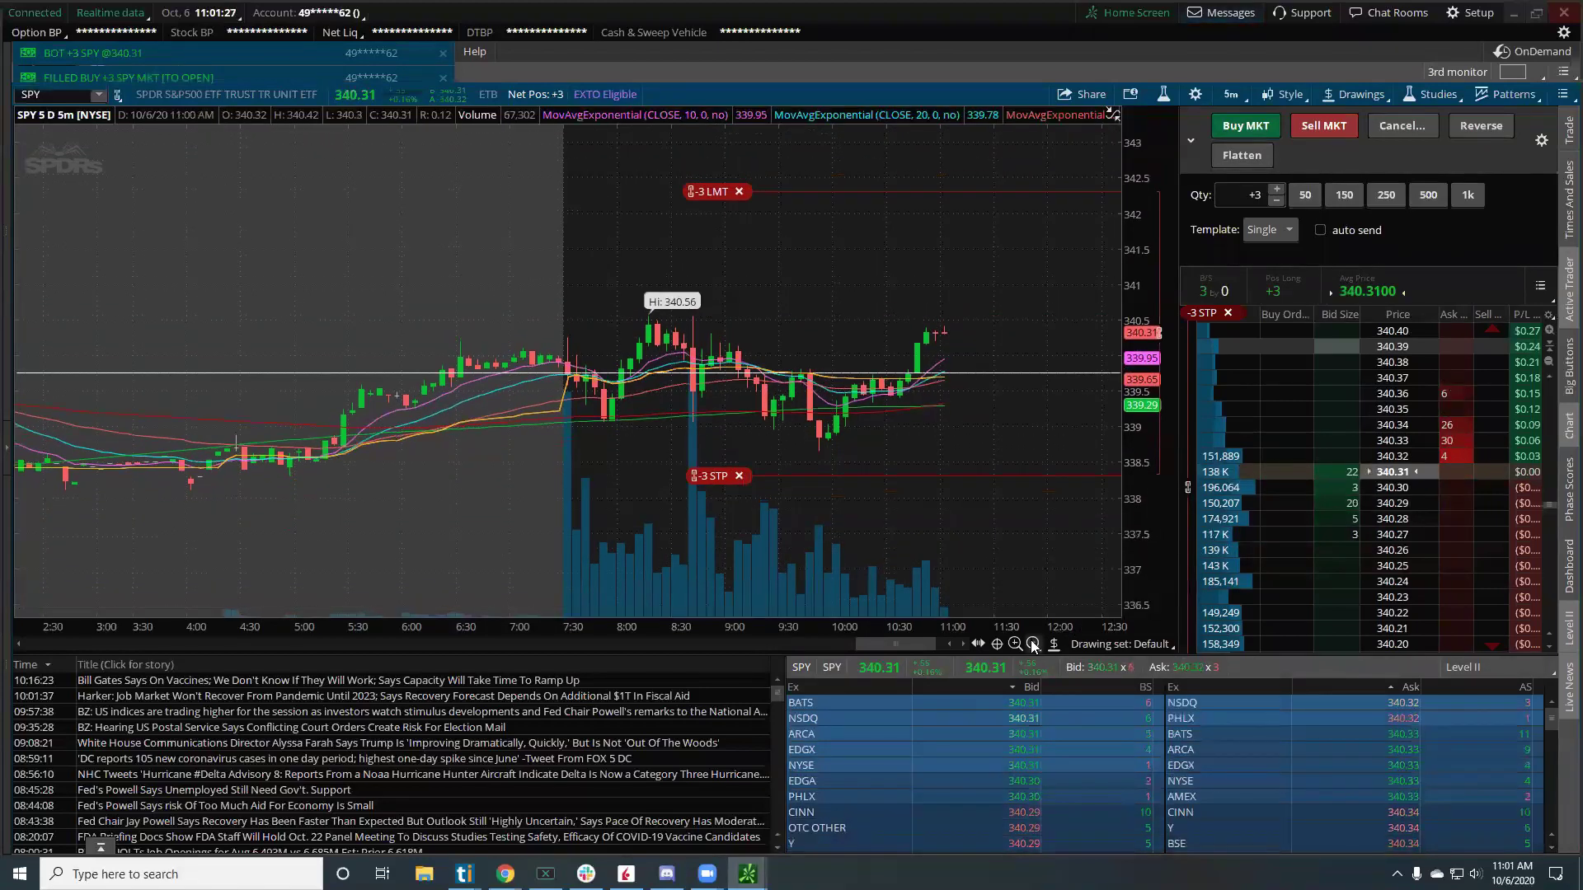
{"action": "scroll", "coordinate": [1088, 529], "scroll_direction": "down", "scroll_amount": 3}
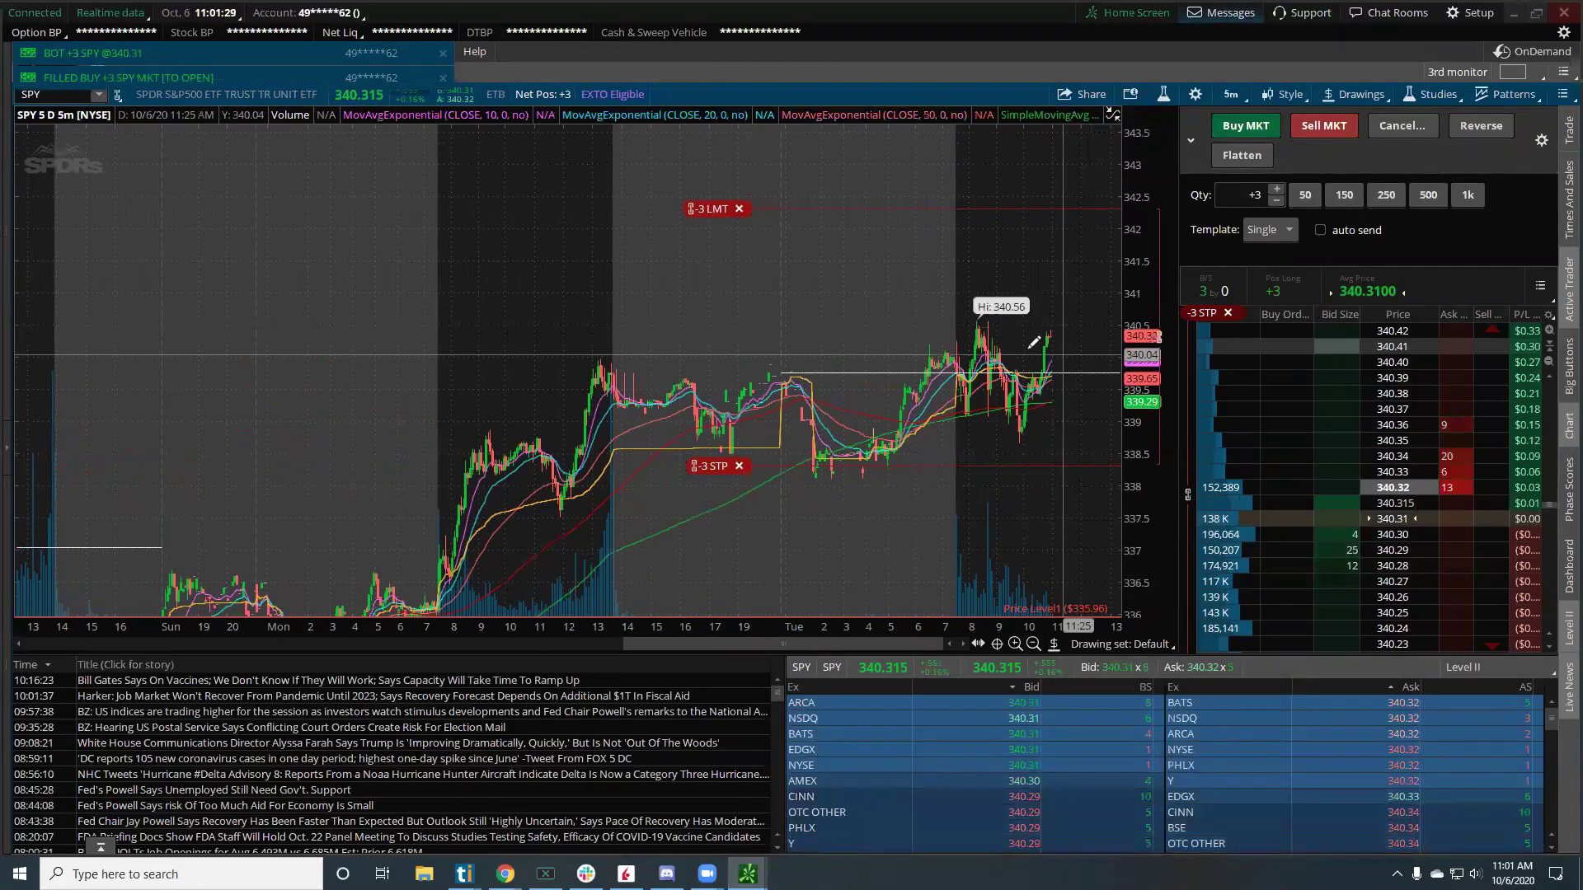
{"action": "left_click_drag", "start_coordinate": [1055, 417], "coordinate": [671, 255]}
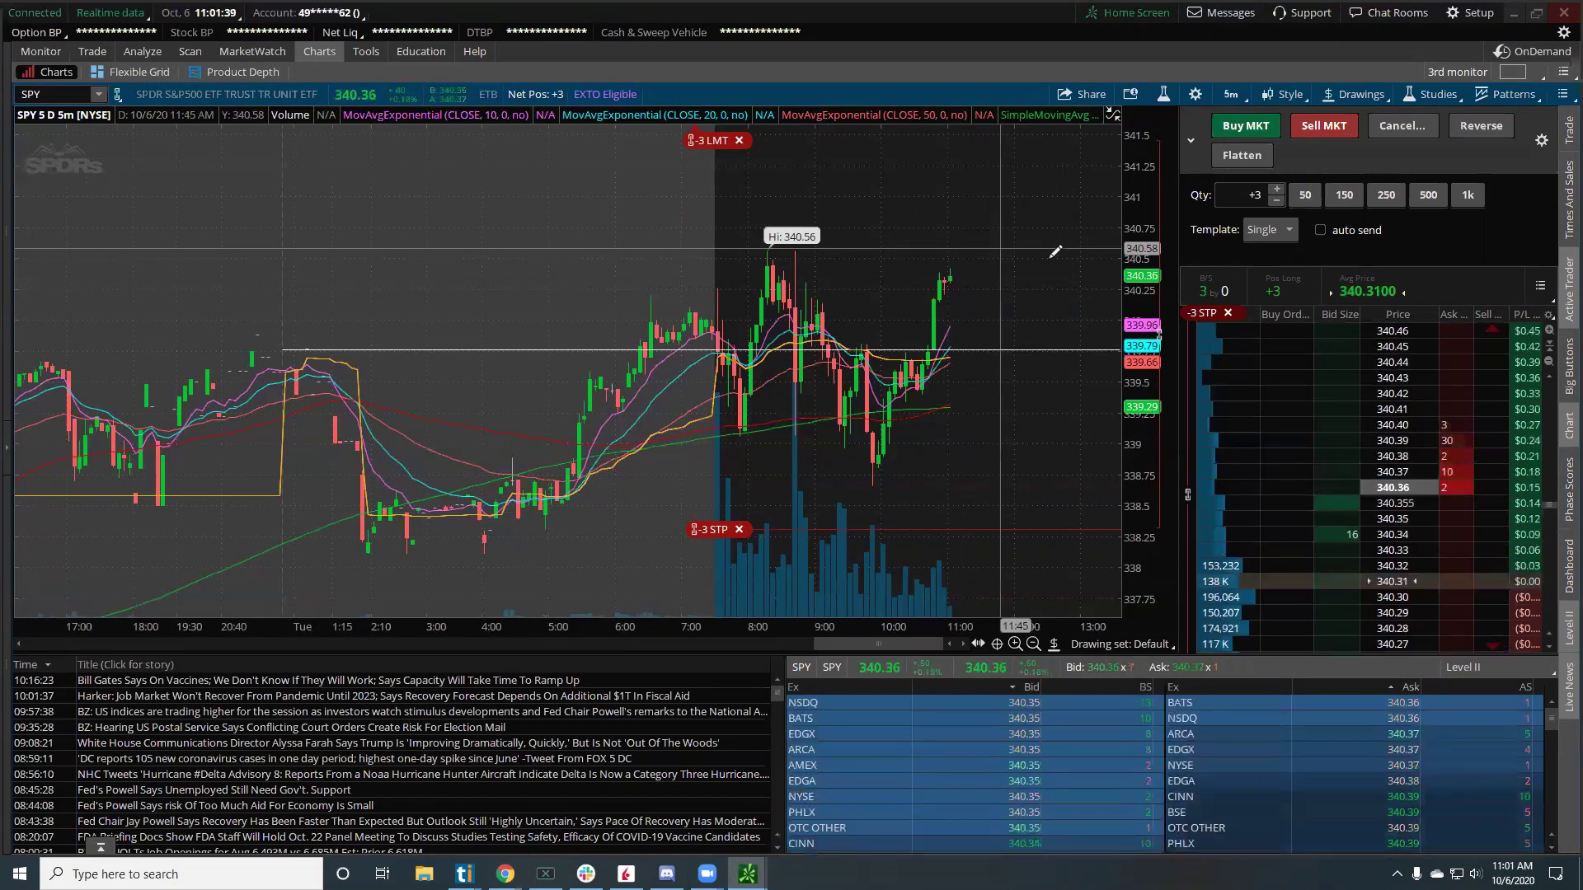
Step: Sell 1 SPY share at market, accepting cancellation of the 3-share limit and stop exits
{"action": "left_click", "coordinate": [1277, 200]}
{"action": "left_click", "coordinate": [1276, 199]}
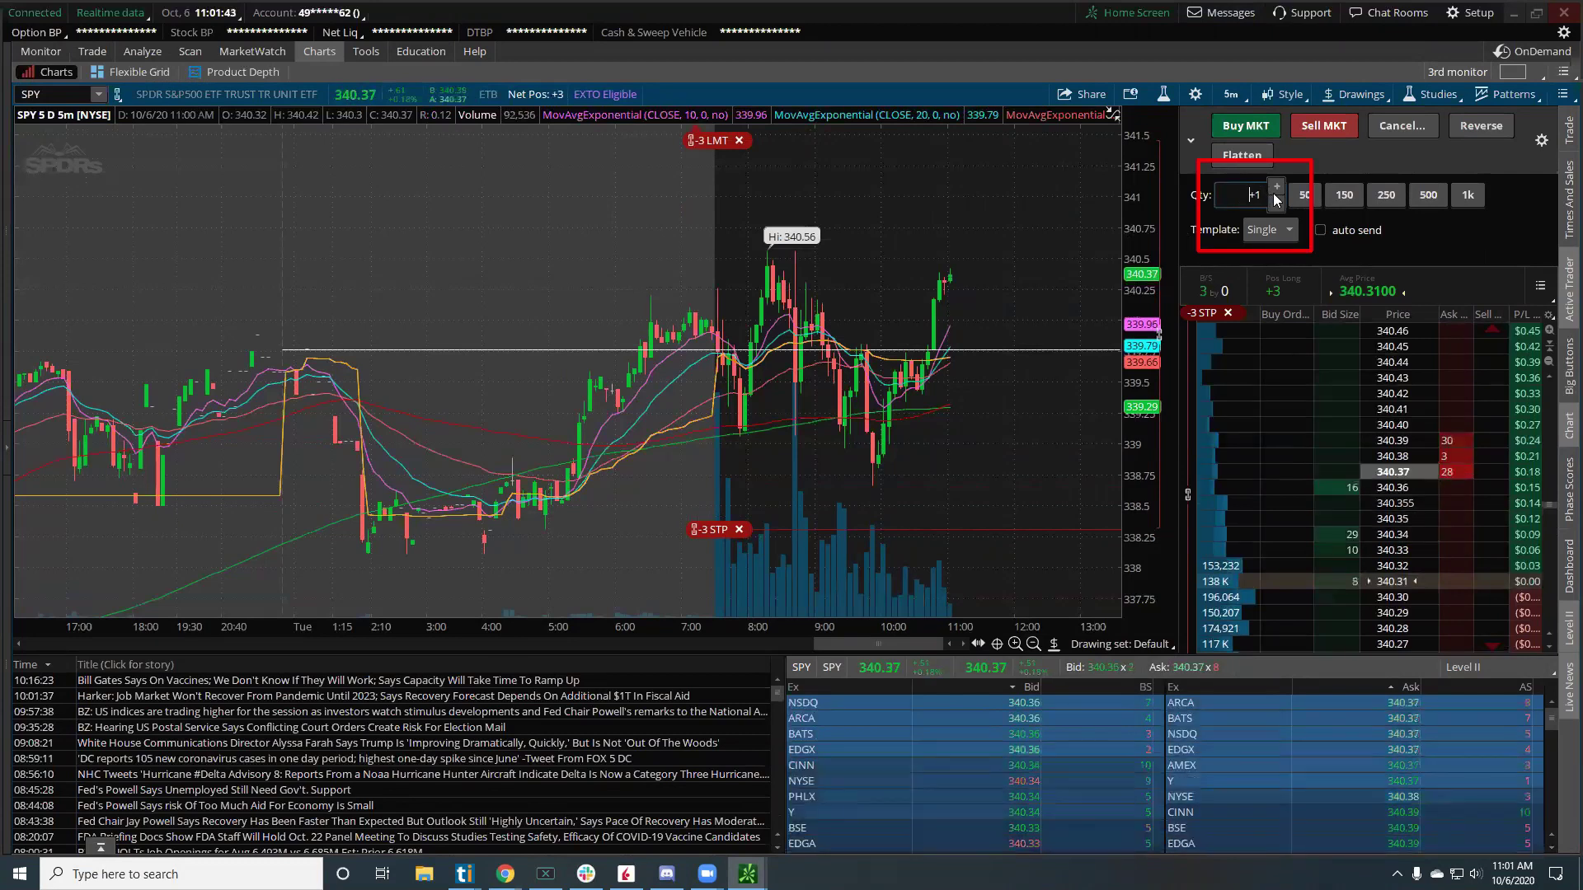
{"action": "left_click_drag", "start_coordinate": [1138, 310], "coordinate": [1139, 388]}
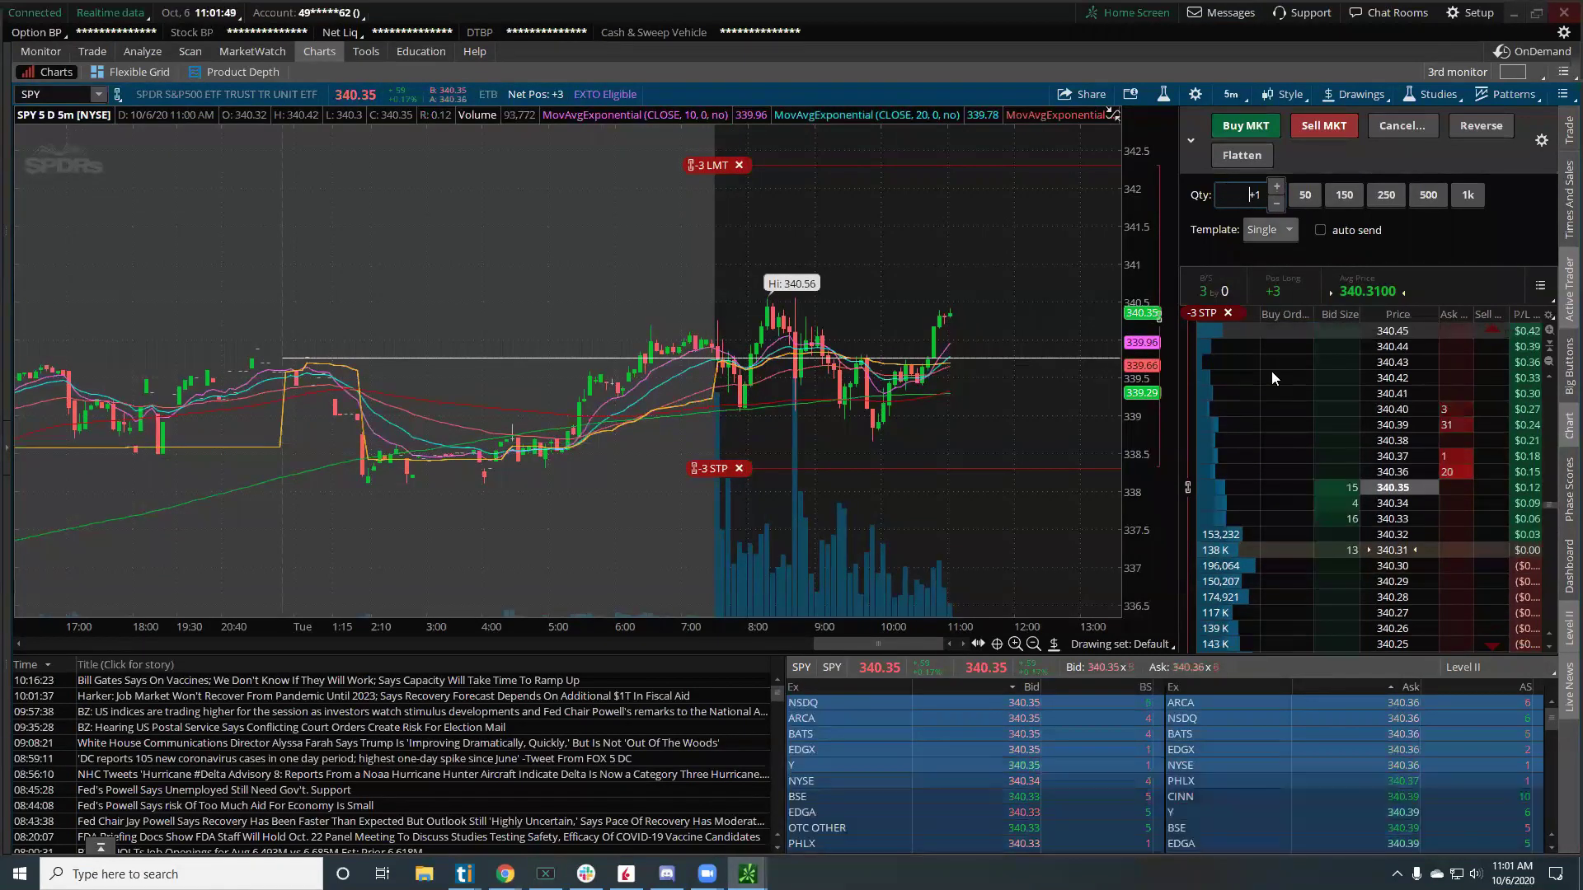
{"action": "left_click", "coordinate": [1317, 129]}
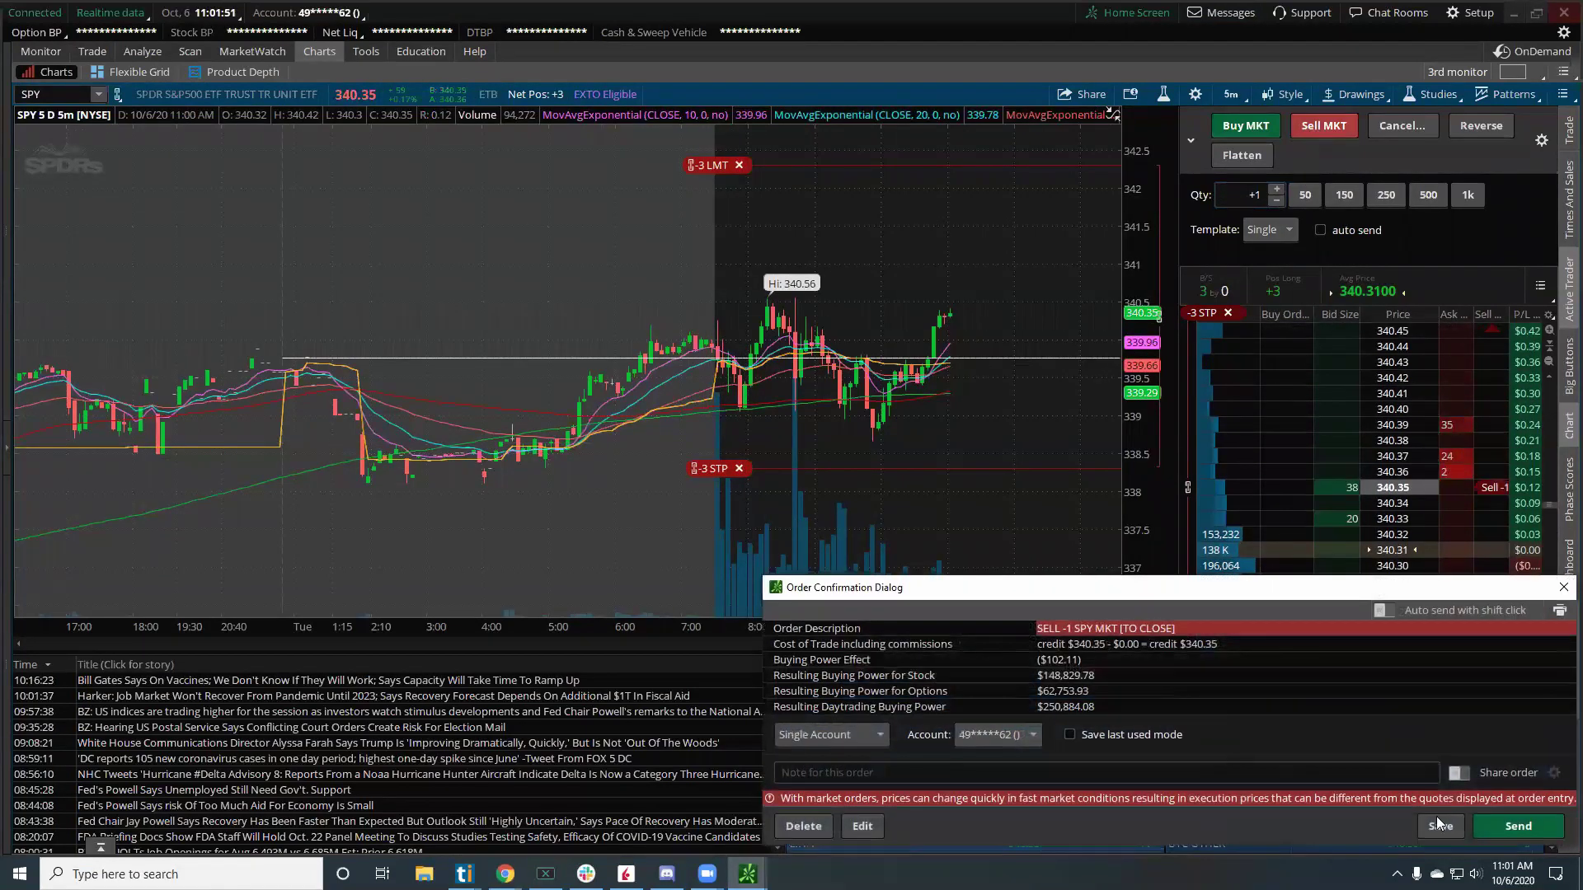
{"action": "left_click", "coordinate": [1532, 828]}
{"action": "left_click", "coordinate": [1106, 701]}
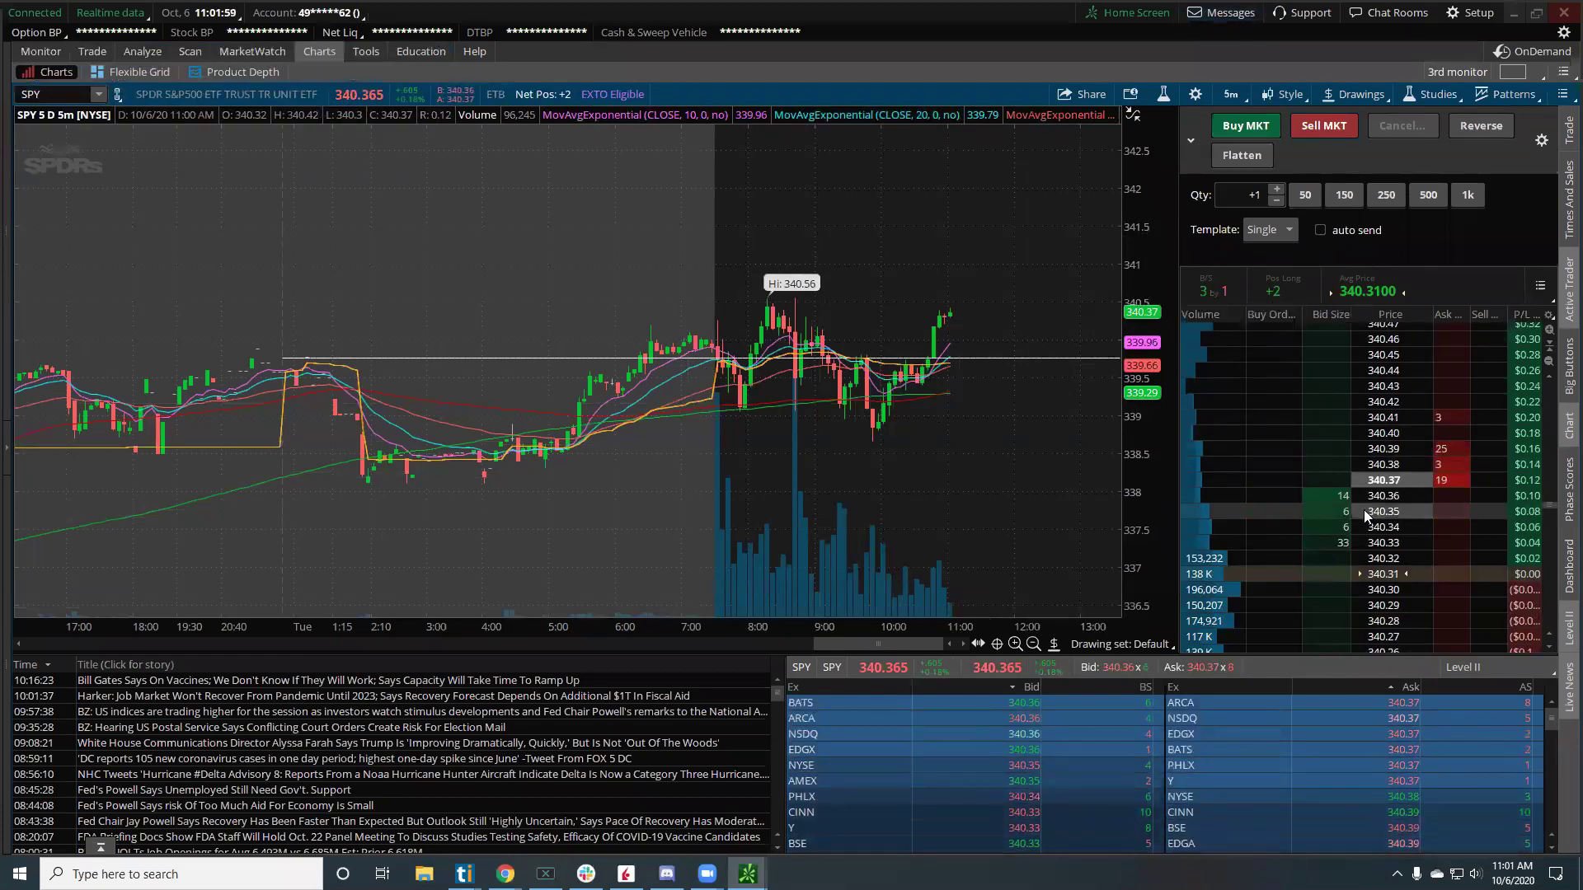
Step: Send a 1-share SPY stop sell at 339.65, then move it down to 337.95
{"action": "scroll", "coordinate": [1447, 540], "scroll_direction": "down", "scroll_amount": 10}
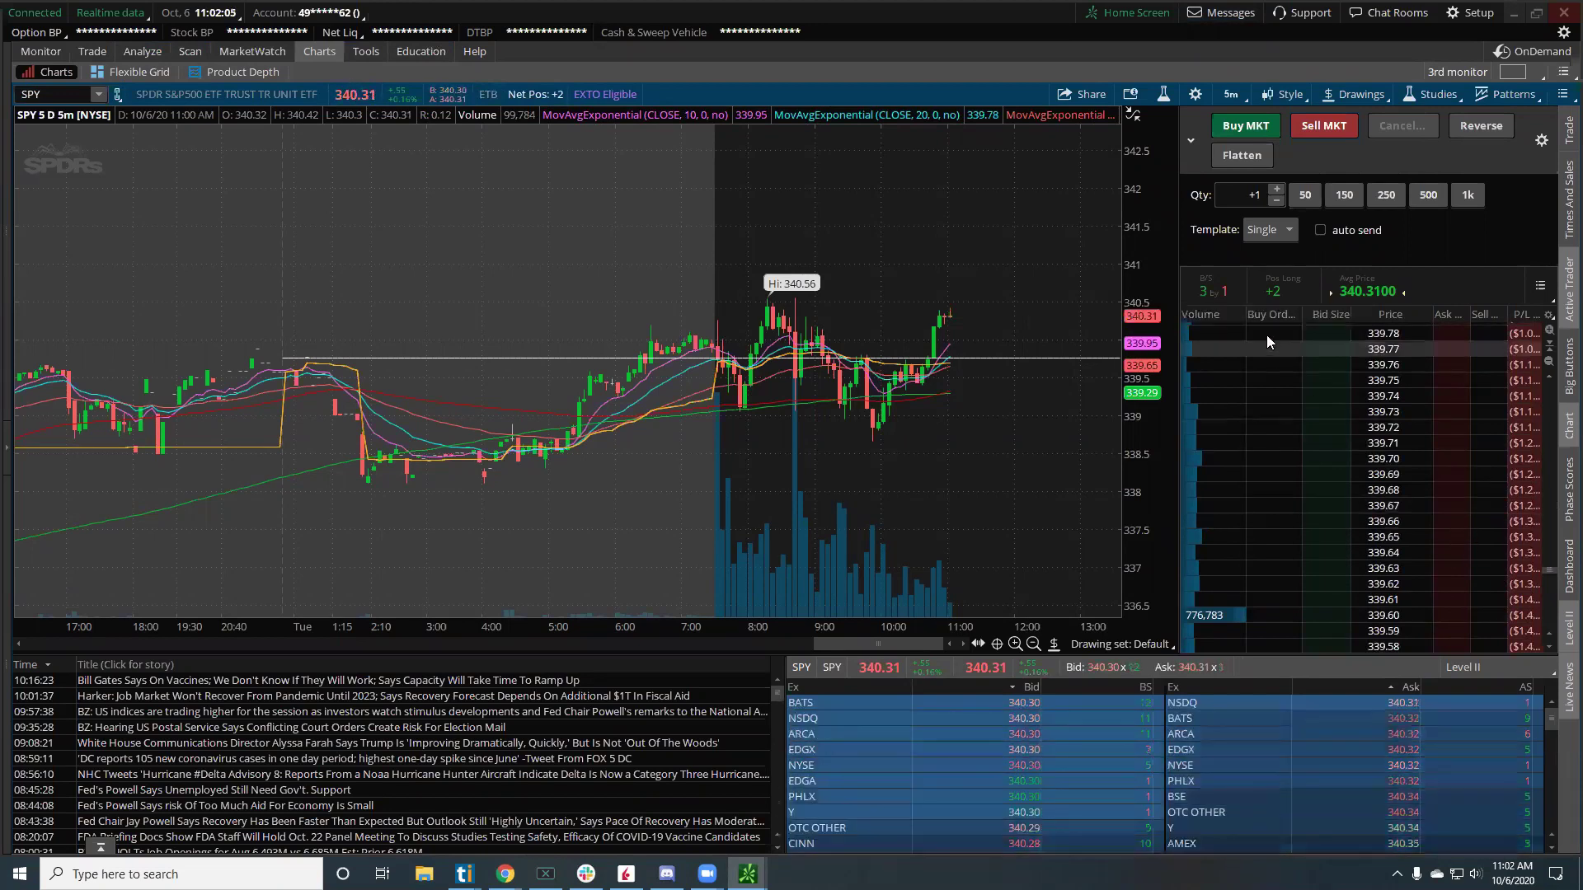
{"action": "left_click", "coordinate": [1448, 537]}
{"action": "left_click", "coordinate": [1494, 819]}
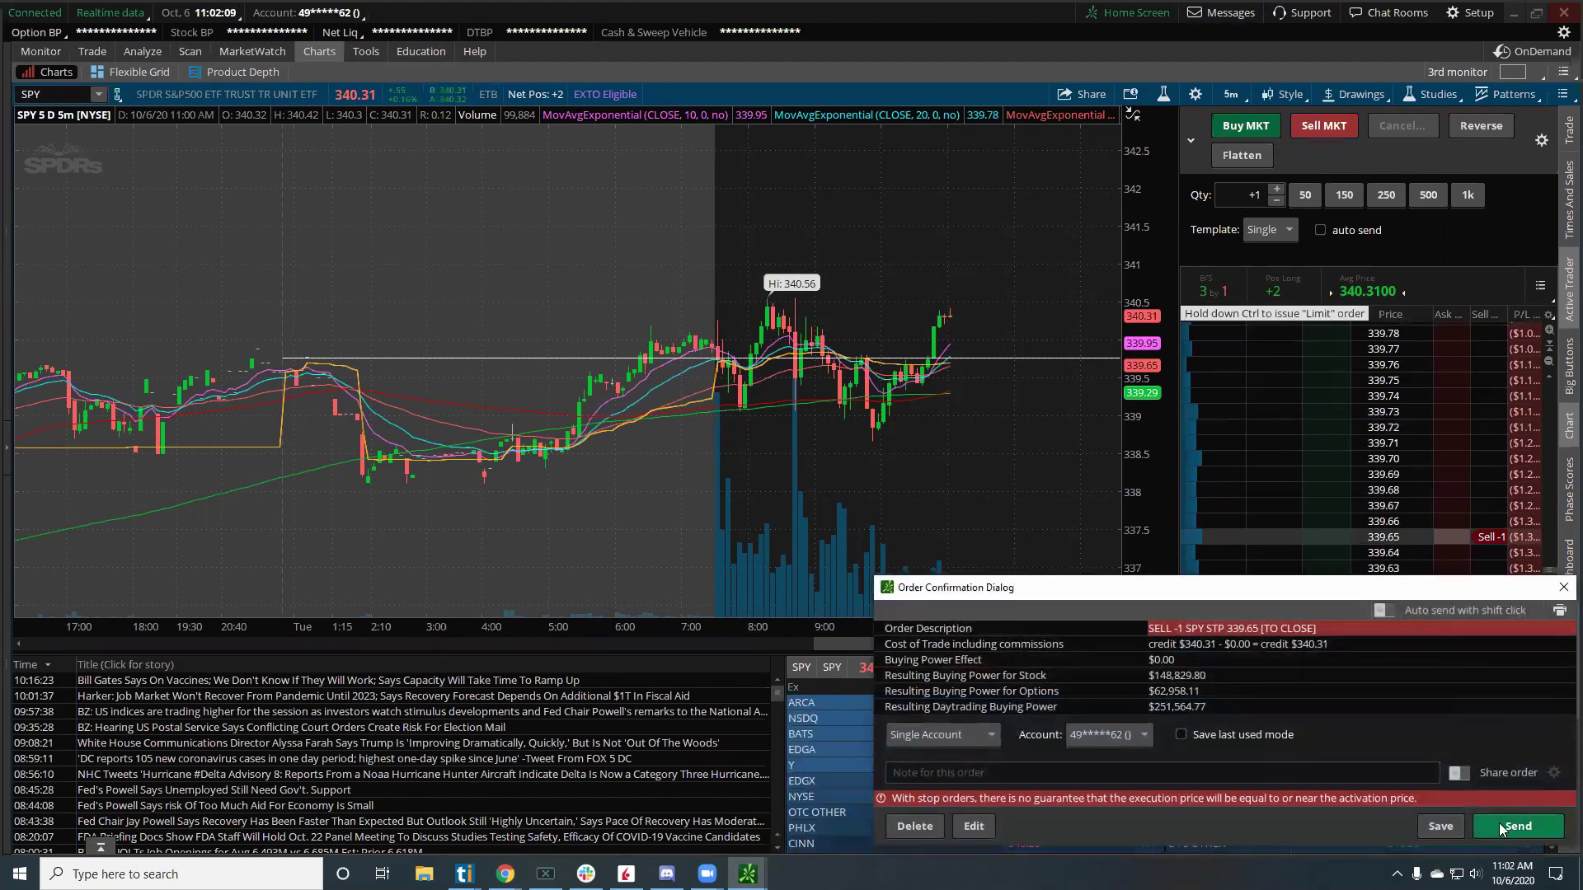
{"action": "left_click_drag", "start_coordinate": [715, 366], "coordinate": [716, 495]}
{"action": "left_click", "coordinate": [1526, 825]}
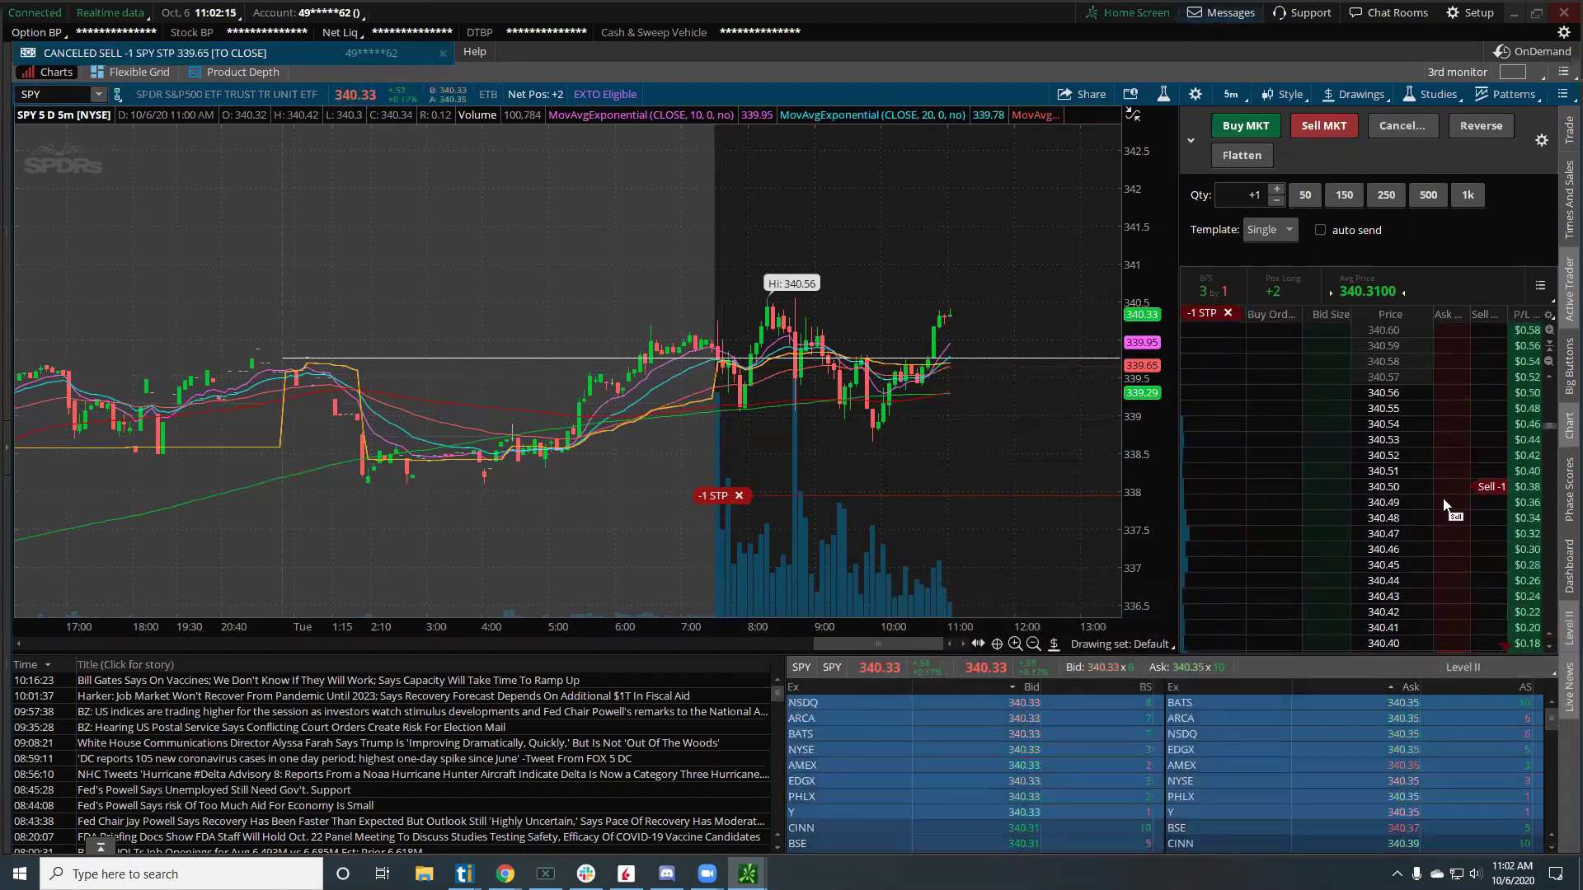
Step: Send a 1-share SPY limit sell at 344.62 from the ladder
{"action": "scroll", "coordinate": [1444, 508], "scroll_direction": "up", "scroll_amount": 5}
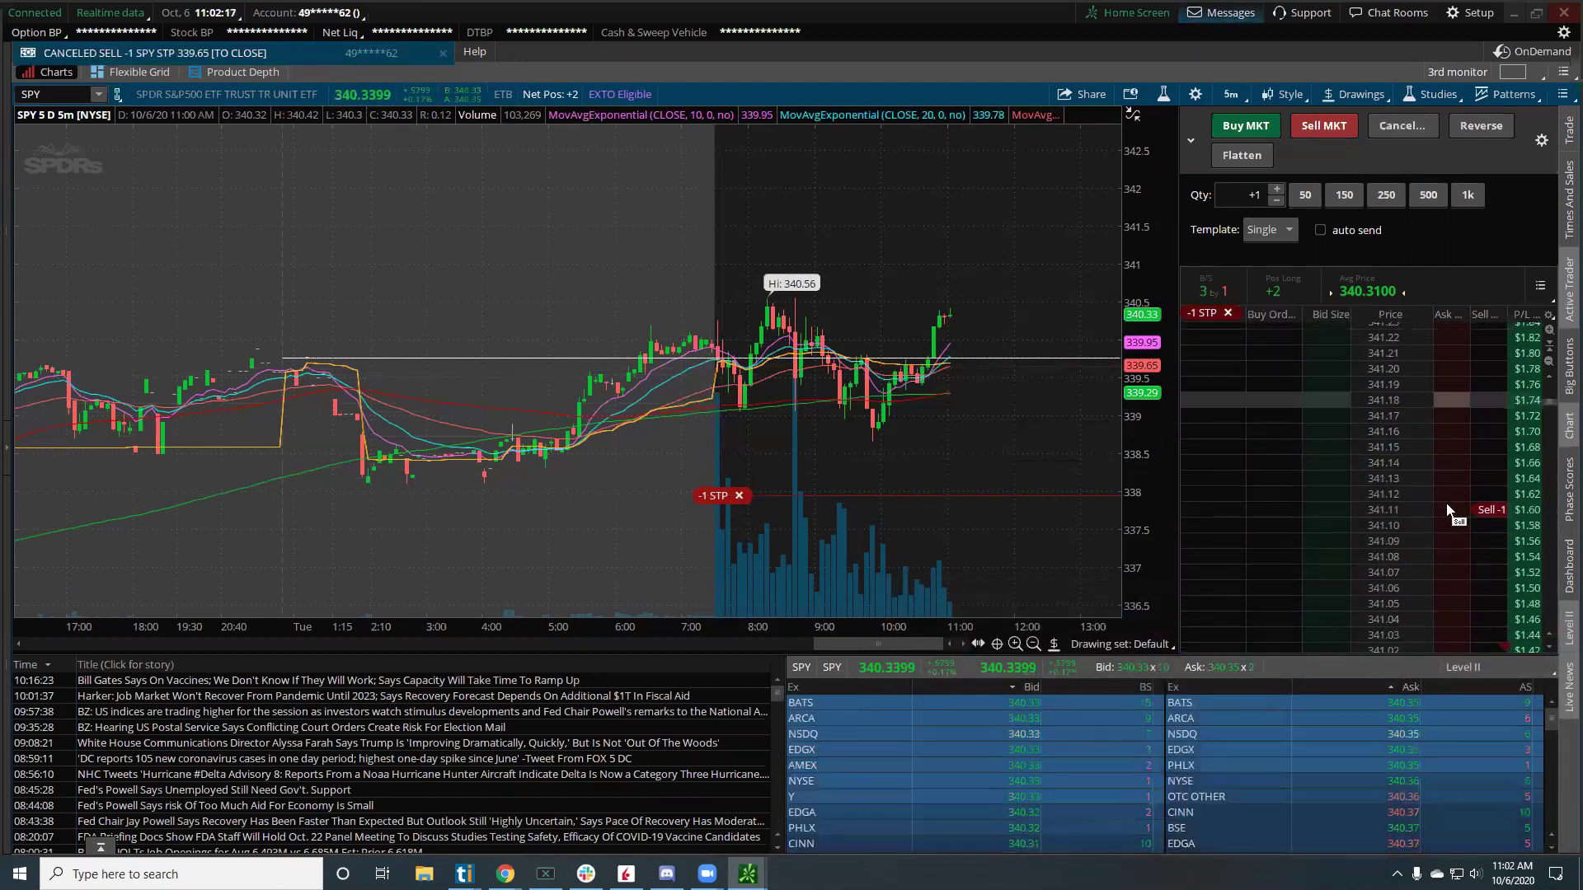
{"action": "scroll", "coordinate": [1448, 510], "scroll_direction": "up", "scroll_amount": 15}
{"action": "scroll", "coordinate": [1456, 511], "scroll_direction": "up", "scroll_amount": 3}
{"action": "left_click", "coordinate": [1463, 399]}
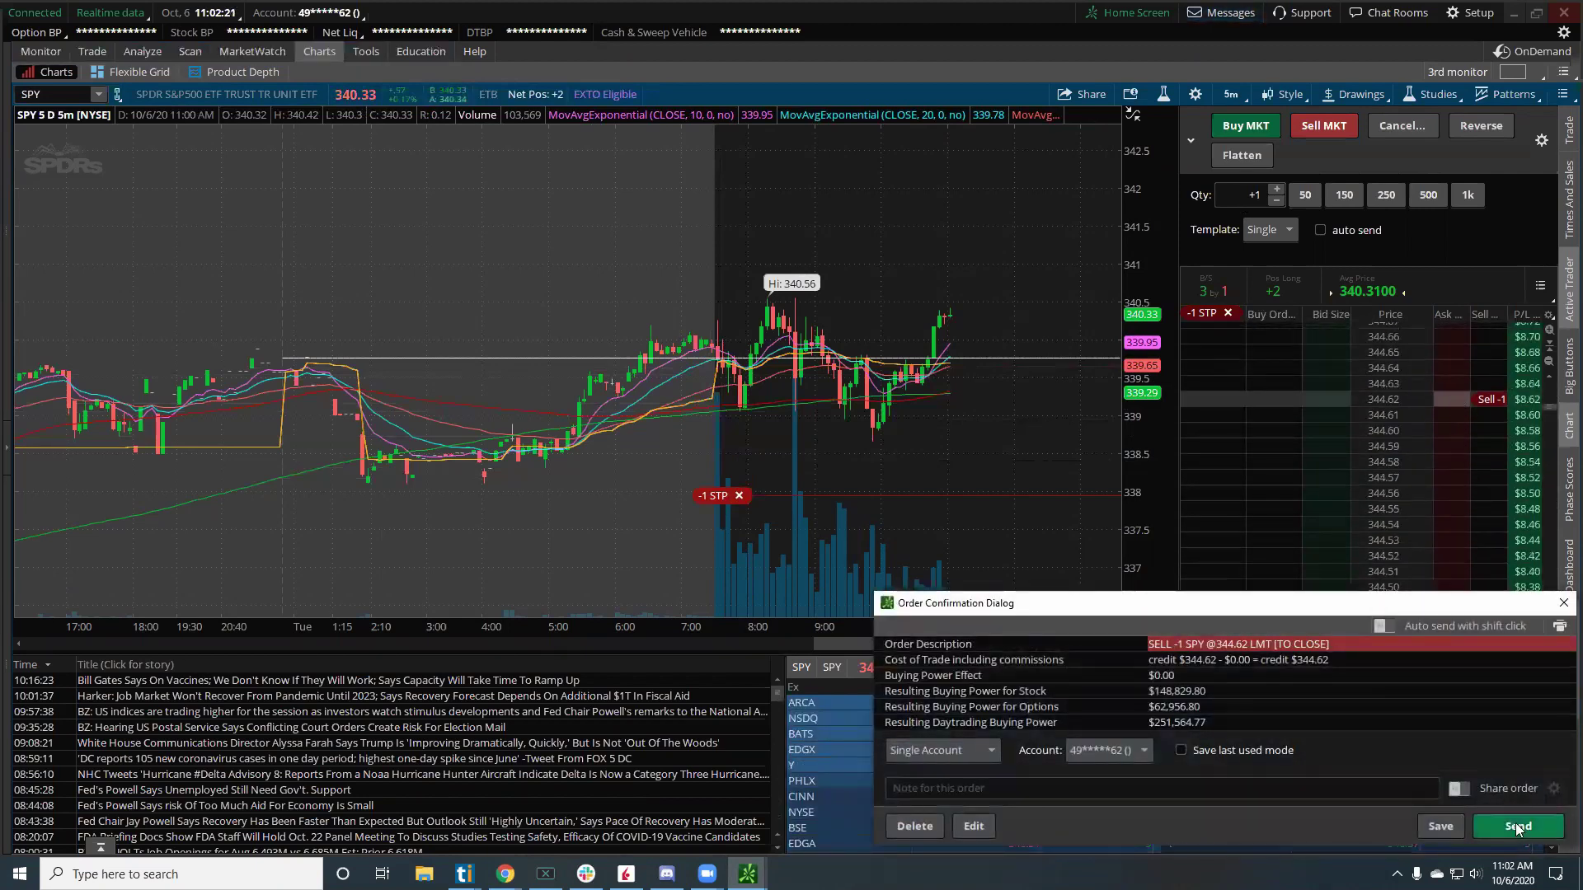
{"action": "left_click", "coordinate": [1517, 828]}
Step: Move the 1-share limit target down to 343.26
{"action": "left_click_drag", "start_coordinate": [1147, 261], "coordinate": [1146, 313]}
{"action": "left_click_drag", "start_coordinate": [1069, 244], "coordinate": [1069, 281]}
{"action": "left_click", "coordinate": [1514, 823]}
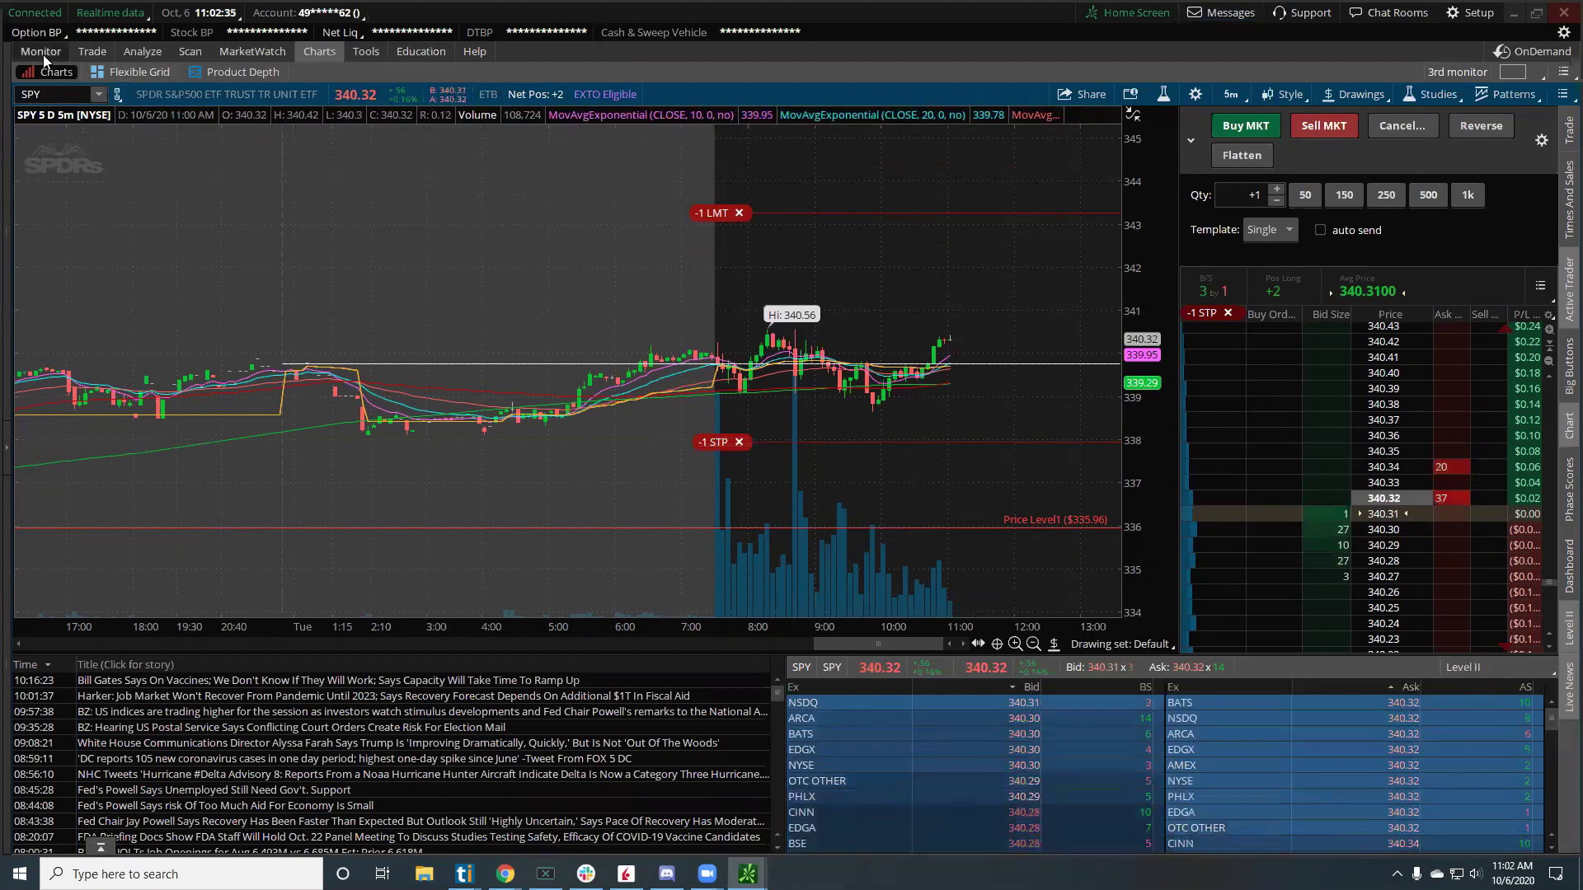
{"action": "left_click", "coordinate": [85, 48]}
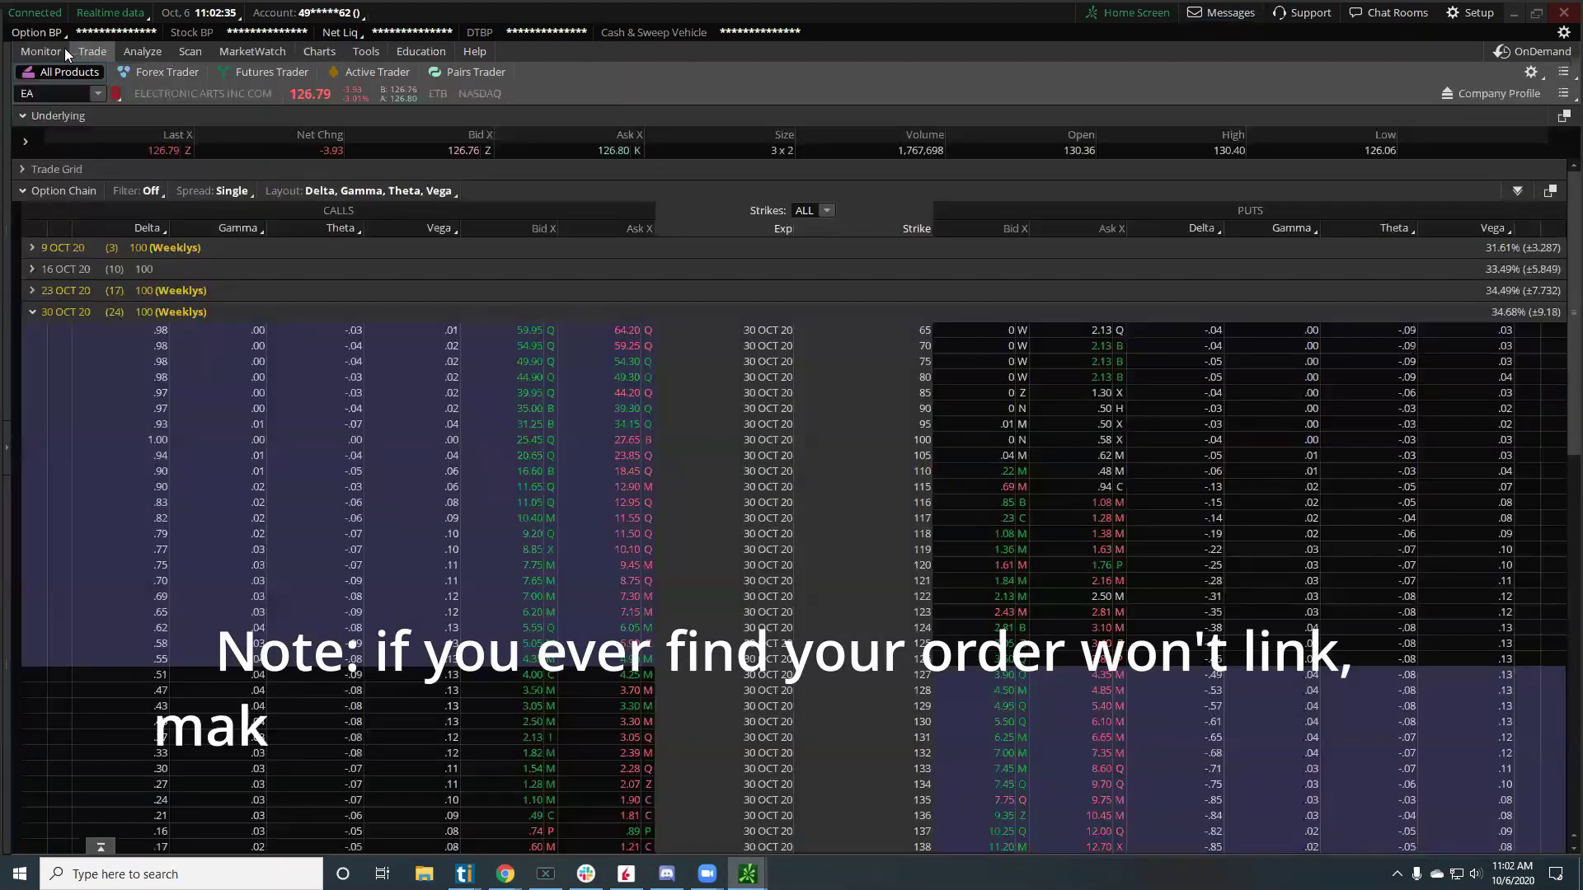
{"action": "left_click", "coordinate": [64, 49]}
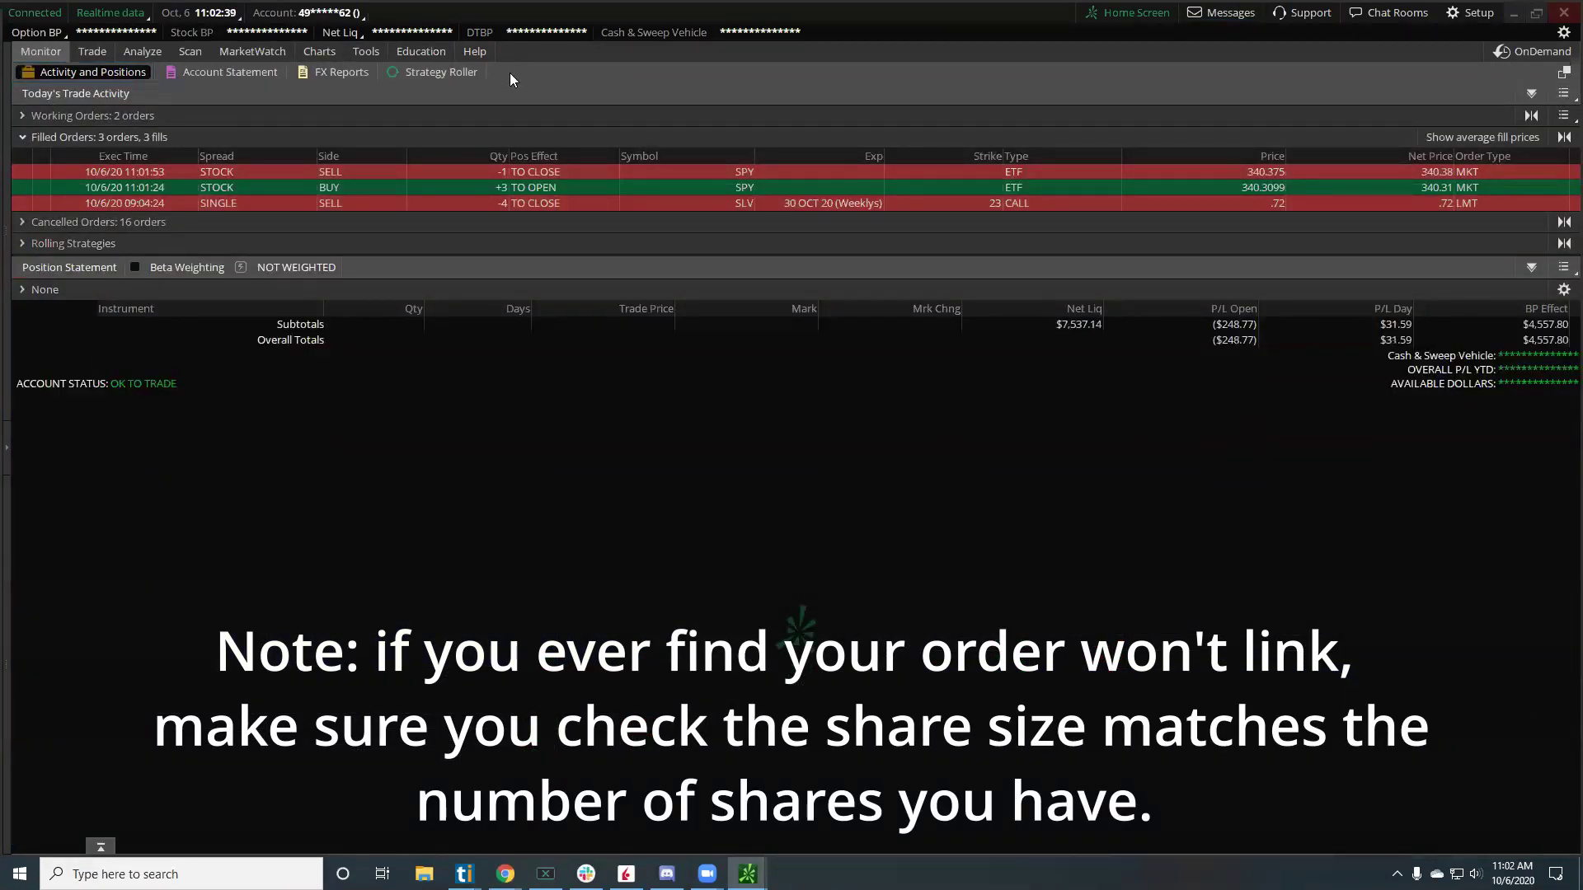
{"action": "left_click", "coordinate": [36, 116]}
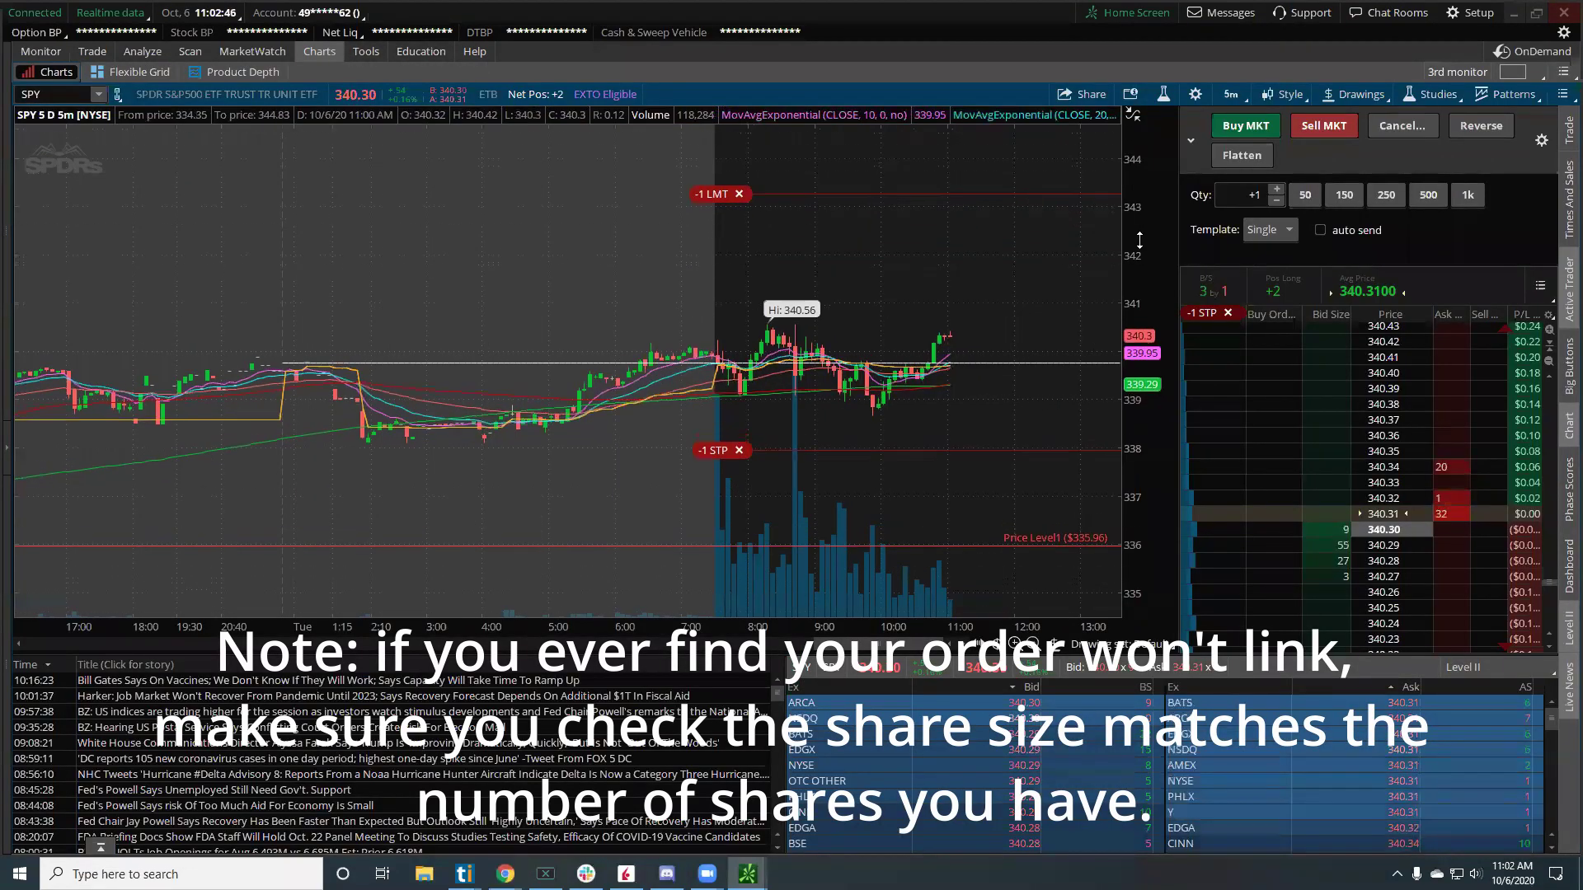
Step: Cancel the 1-share limit exit, discard a stray 342.45 limit, and set quantity to 2
{"action": "left_click", "coordinate": [739, 218]}
{"action": "scroll", "coordinate": [1439, 487], "scroll_direction": "up", "scroll_amount": 10}
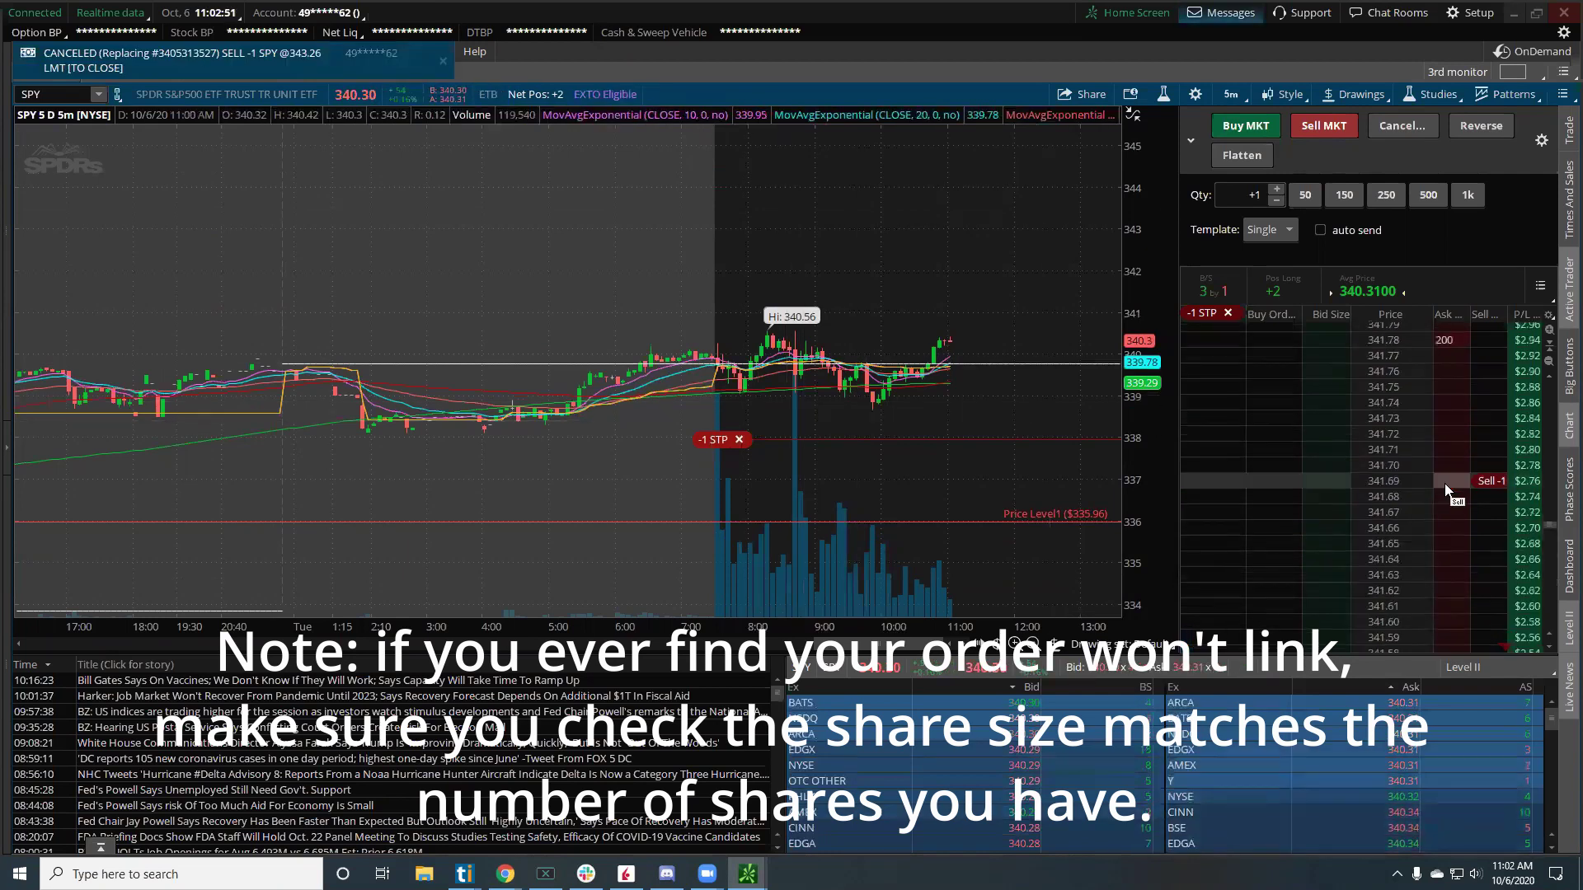
{"action": "left_click", "coordinate": [1449, 381]}
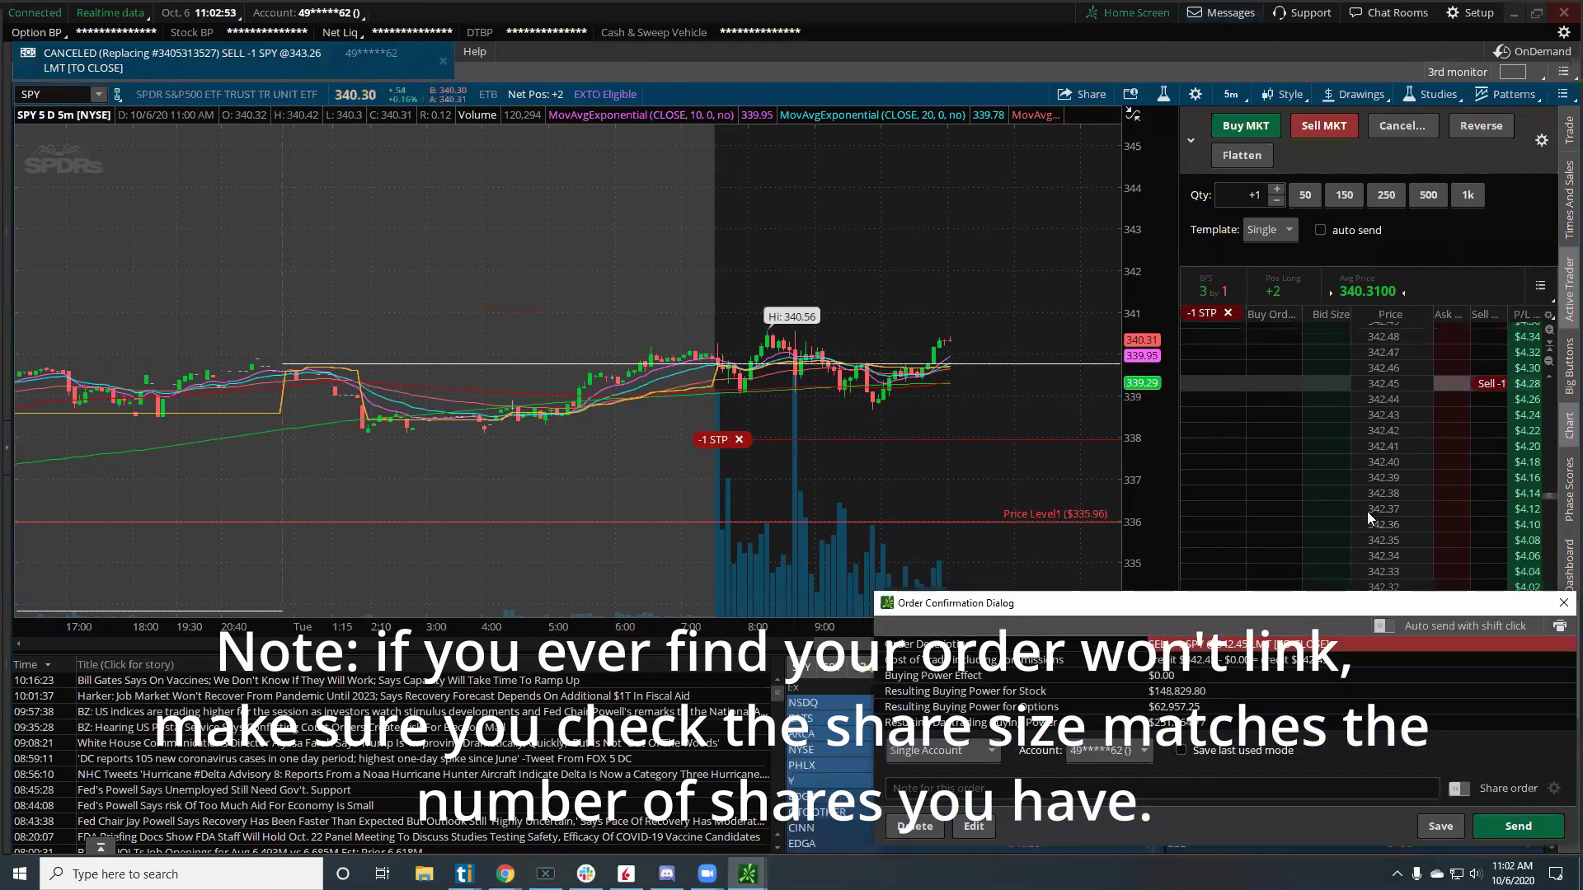
{"action": "left_click", "coordinate": [1560, 605]}
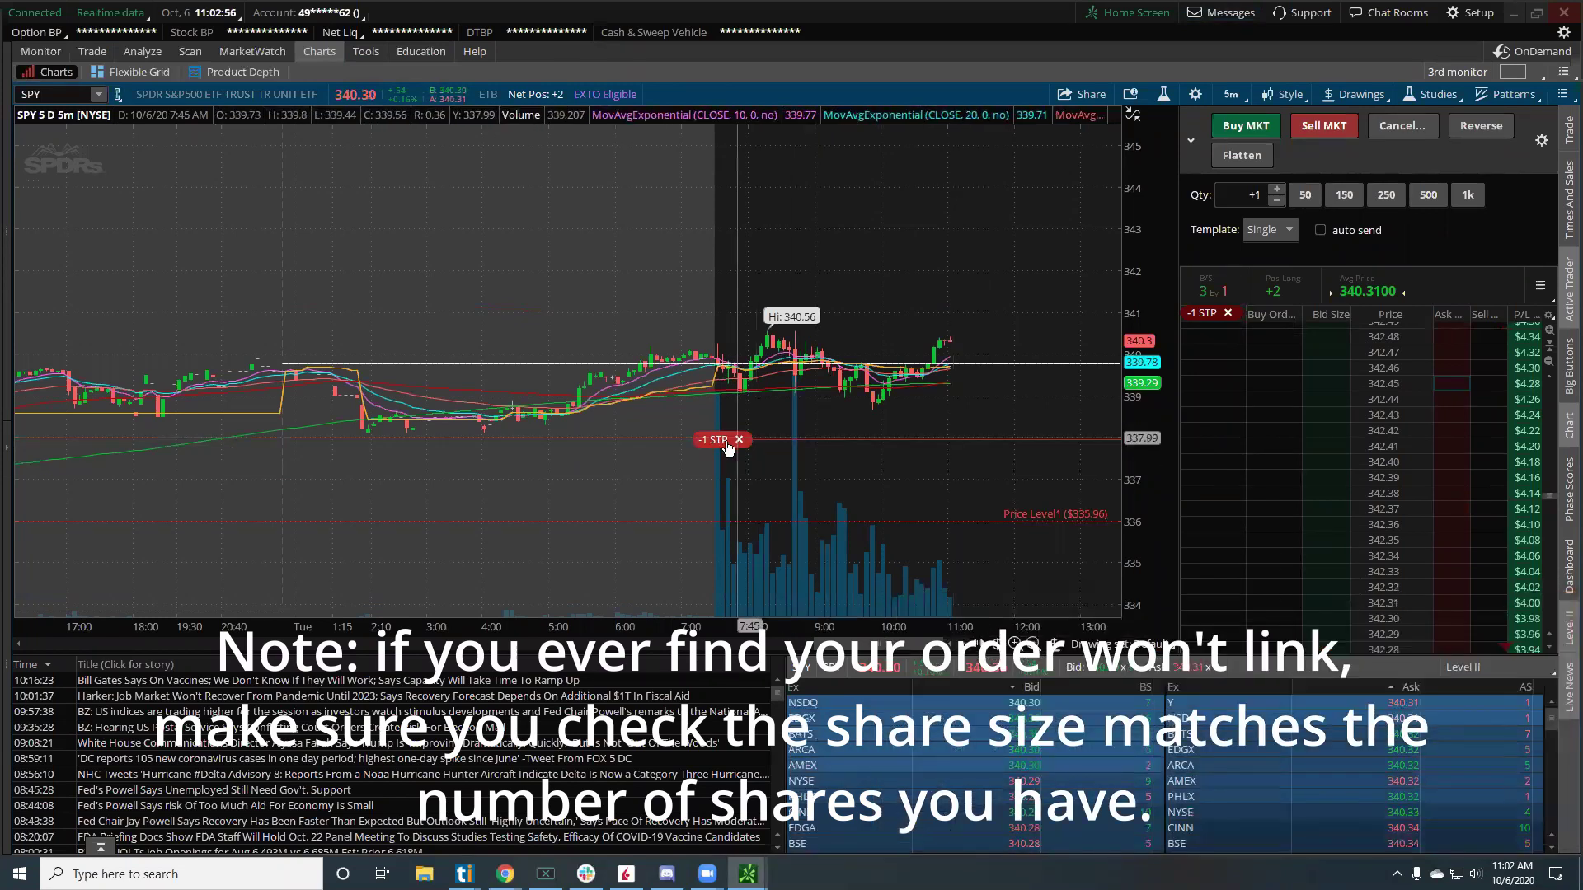
{"action": "left_click", "coordinate": [1271, 193]}
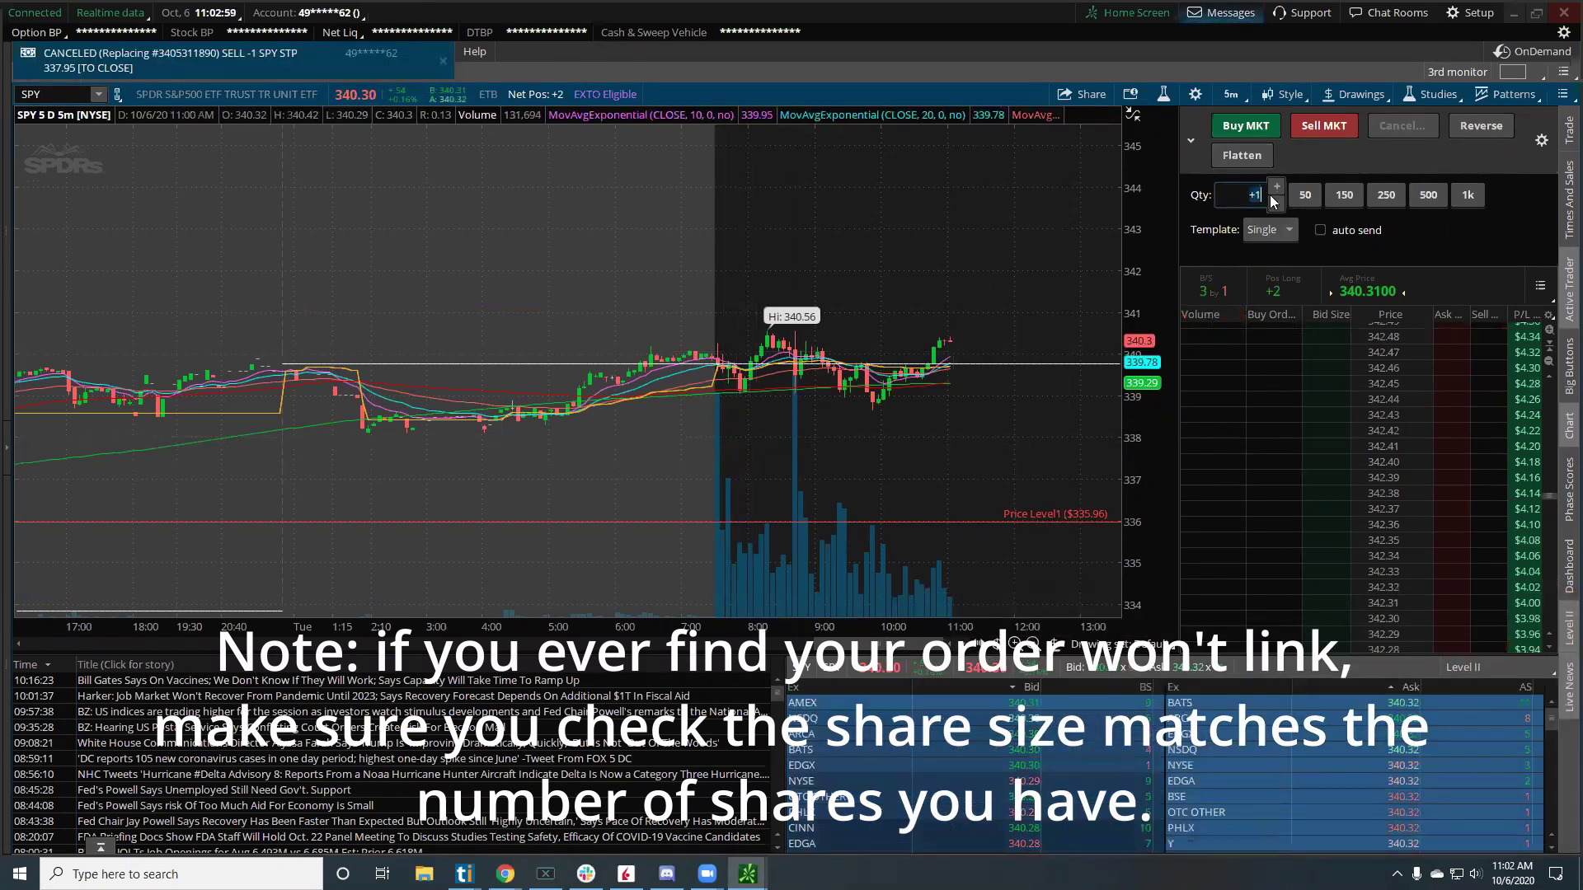
Step: Send a 2-share SPY stop sell at 338.22 from the Active Trader ladder
{"action": "scroll", "coordinate": [1453, 568], "scroll_direction": "down", "scroll_amount": 10}
{"action": "scroll", "coordinate": [1452, 591], "scroll_direction": "down", "scroll_amount": 3}
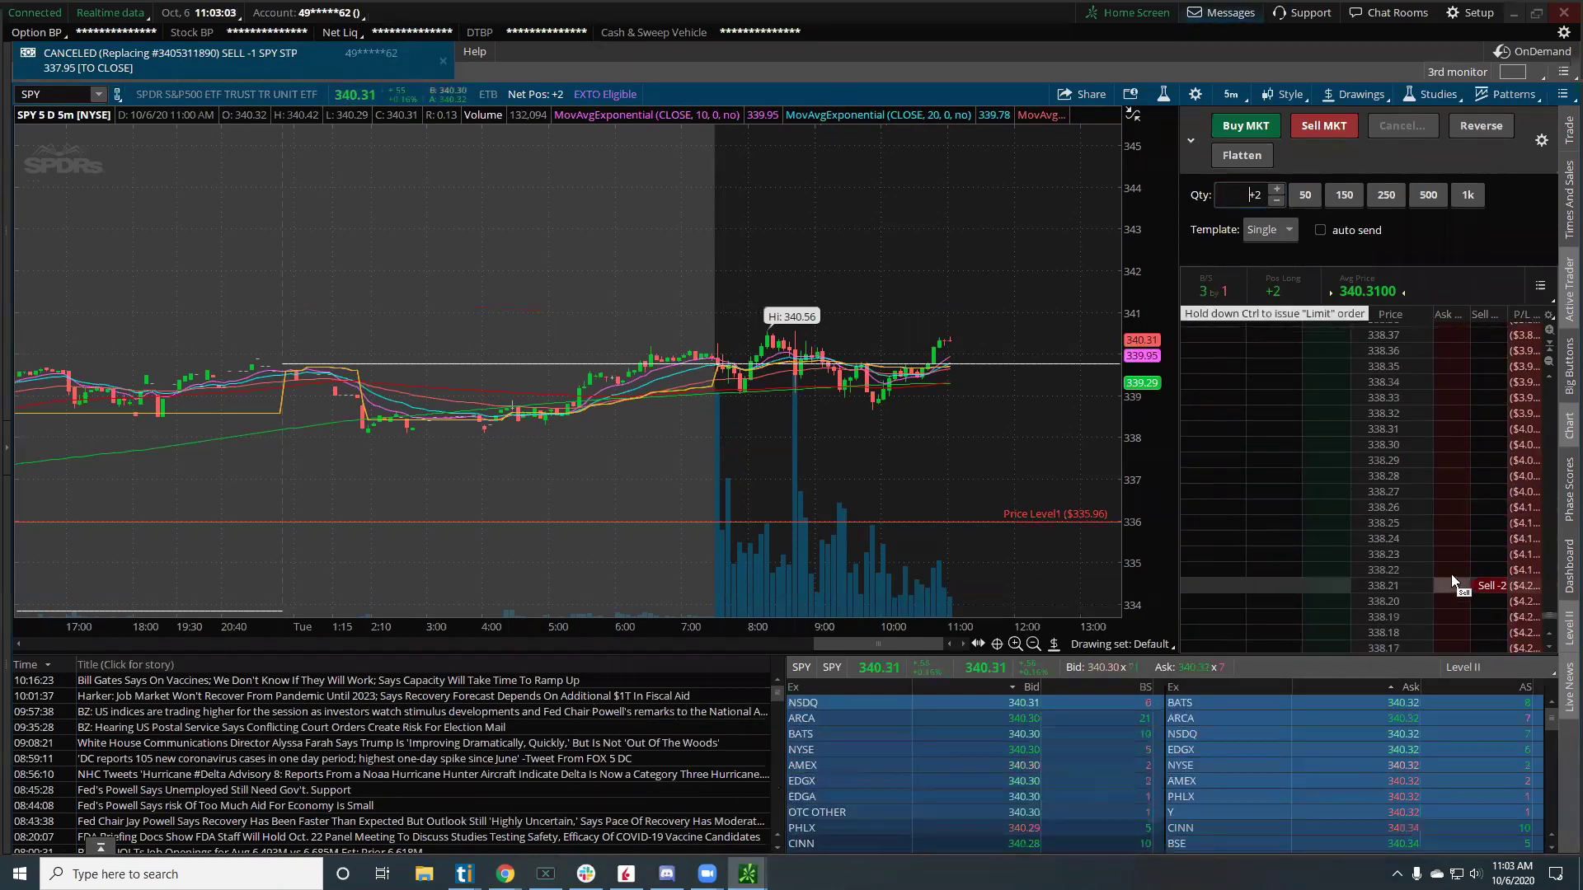
{"action": "left_click", "coordinate": [1488, 570]}
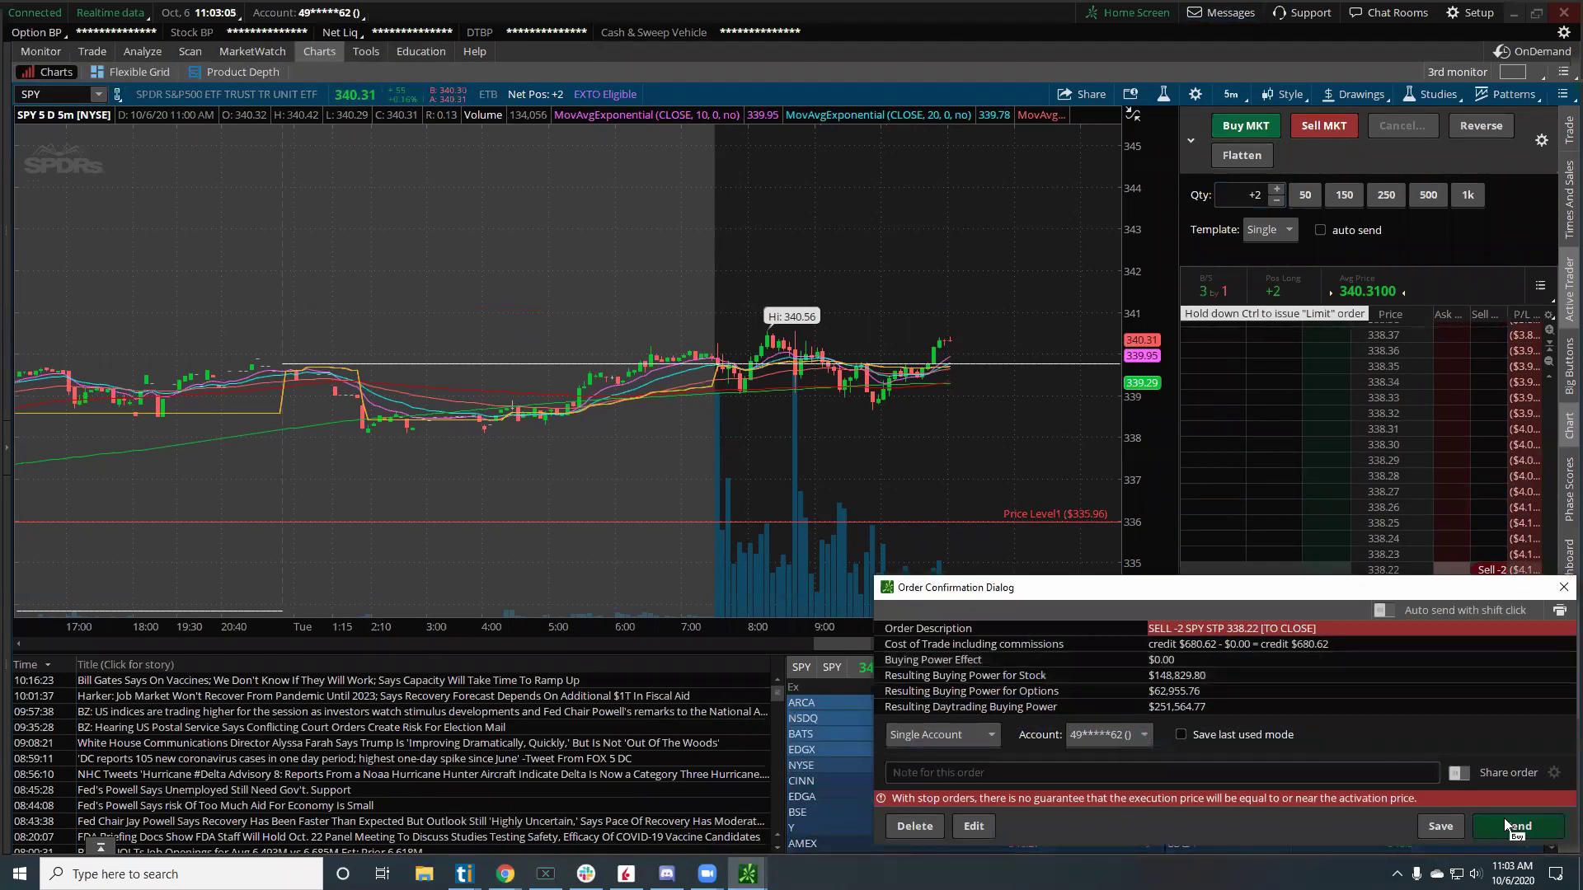
{"action": "left_click", "coordinate": [1517, 825]}
{"action": "scroll", "coordinate": [1442, 523], "scroll_direction": "up", "scroll_amount": 15}
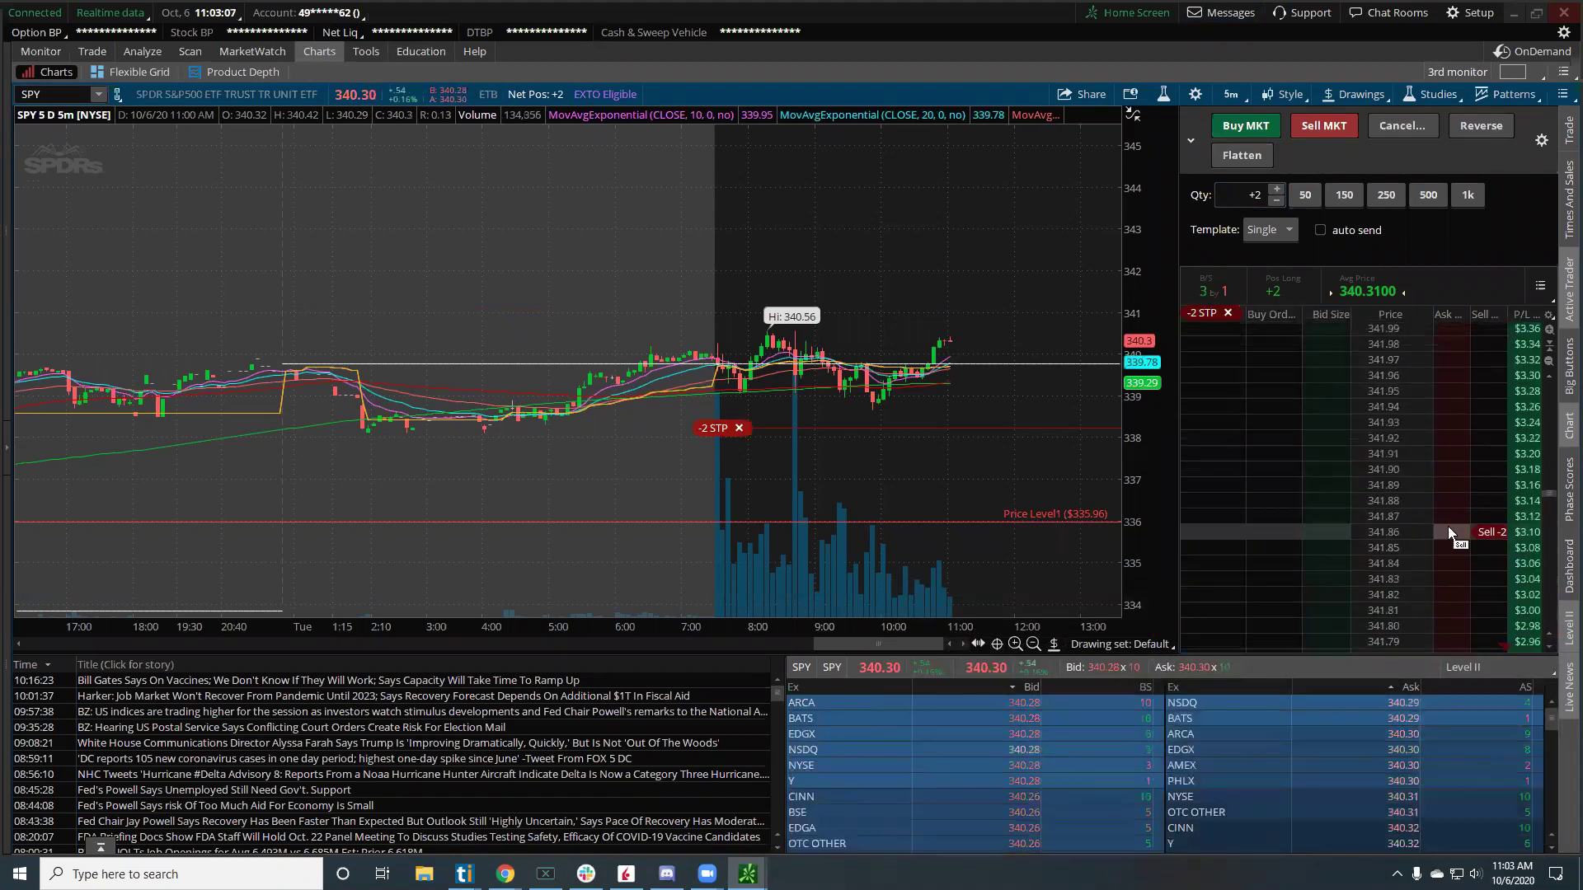
Step: Send a 2-share SPY limit sell at 344.31 linked with the 338.22 stop
{"action": "scroll", "coordinate": [1445, 519], "scroll_direction": "up", "scroll_amount": 2}
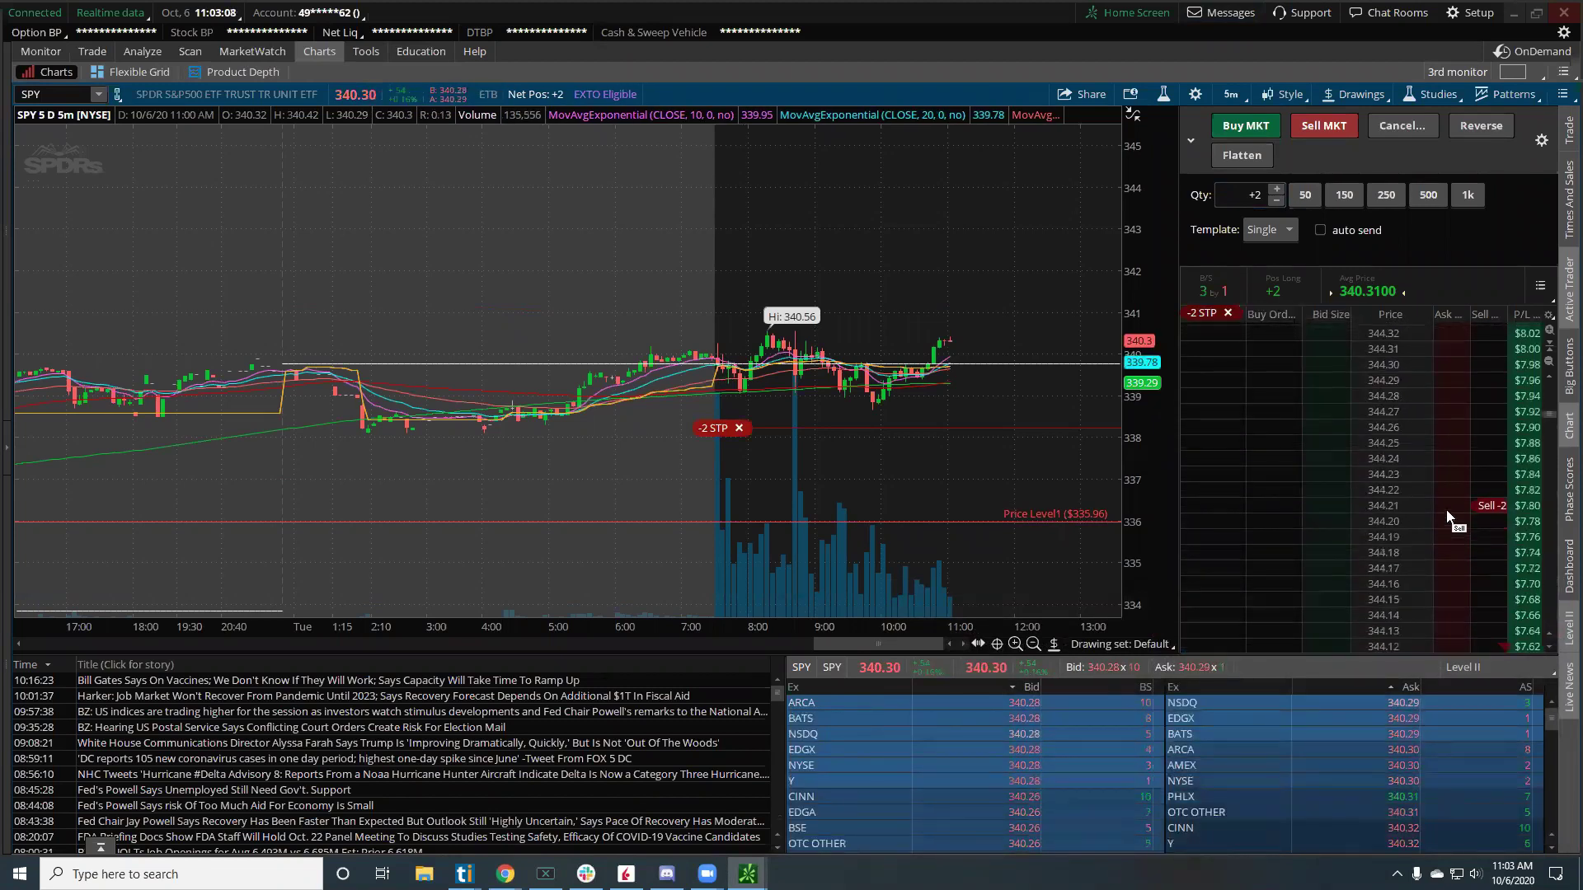
{"action": "left_click", "coordinate": [1452, 351]}
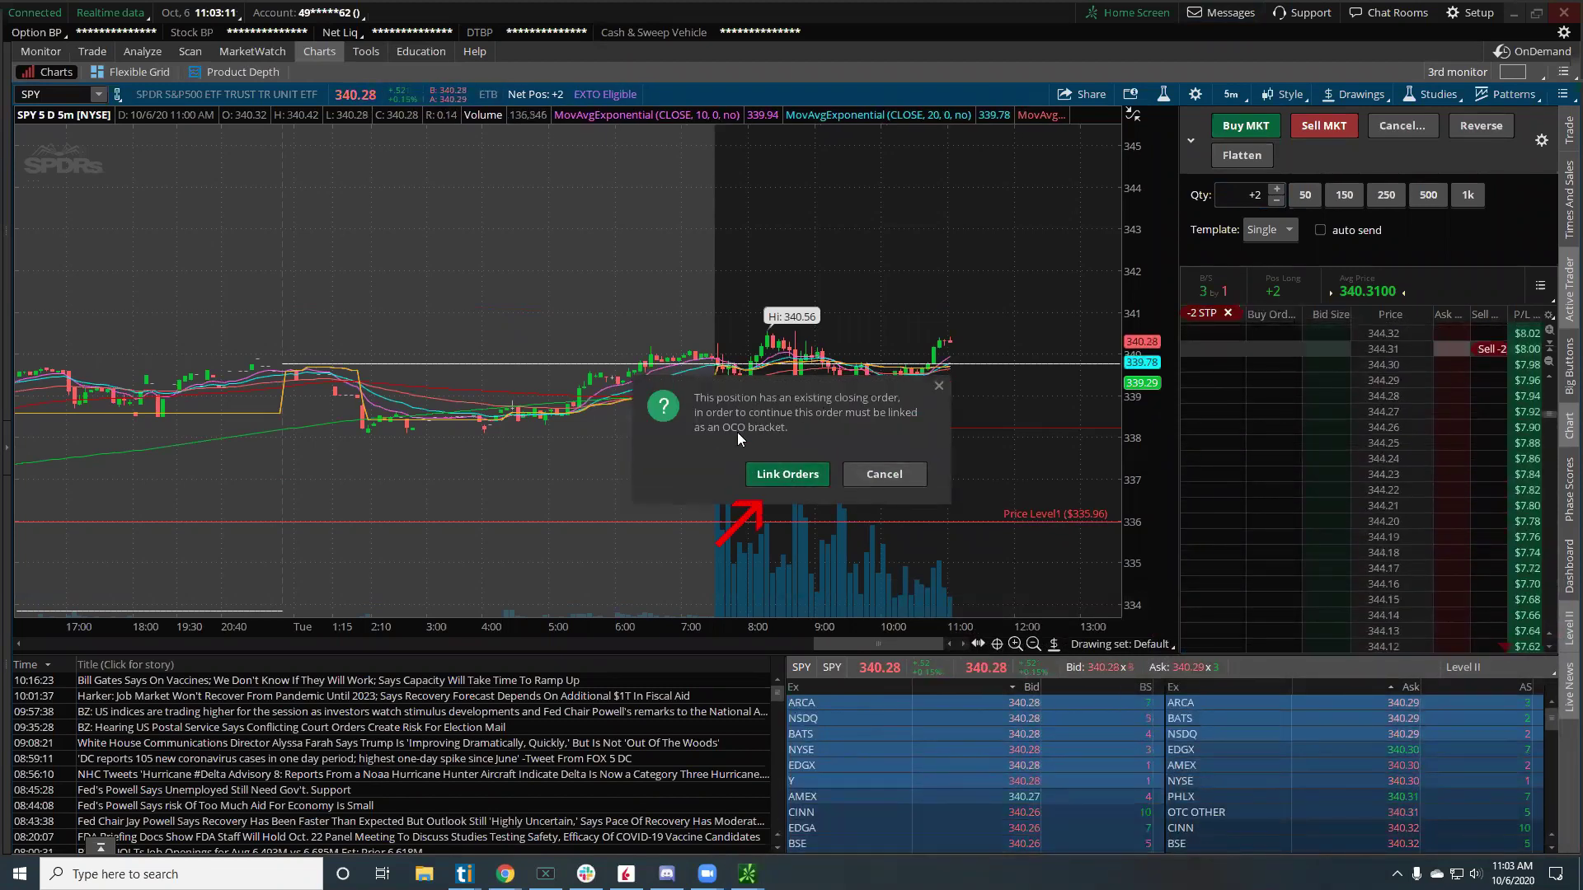
{"action": "left_click", "coordinate": [778, 474]}
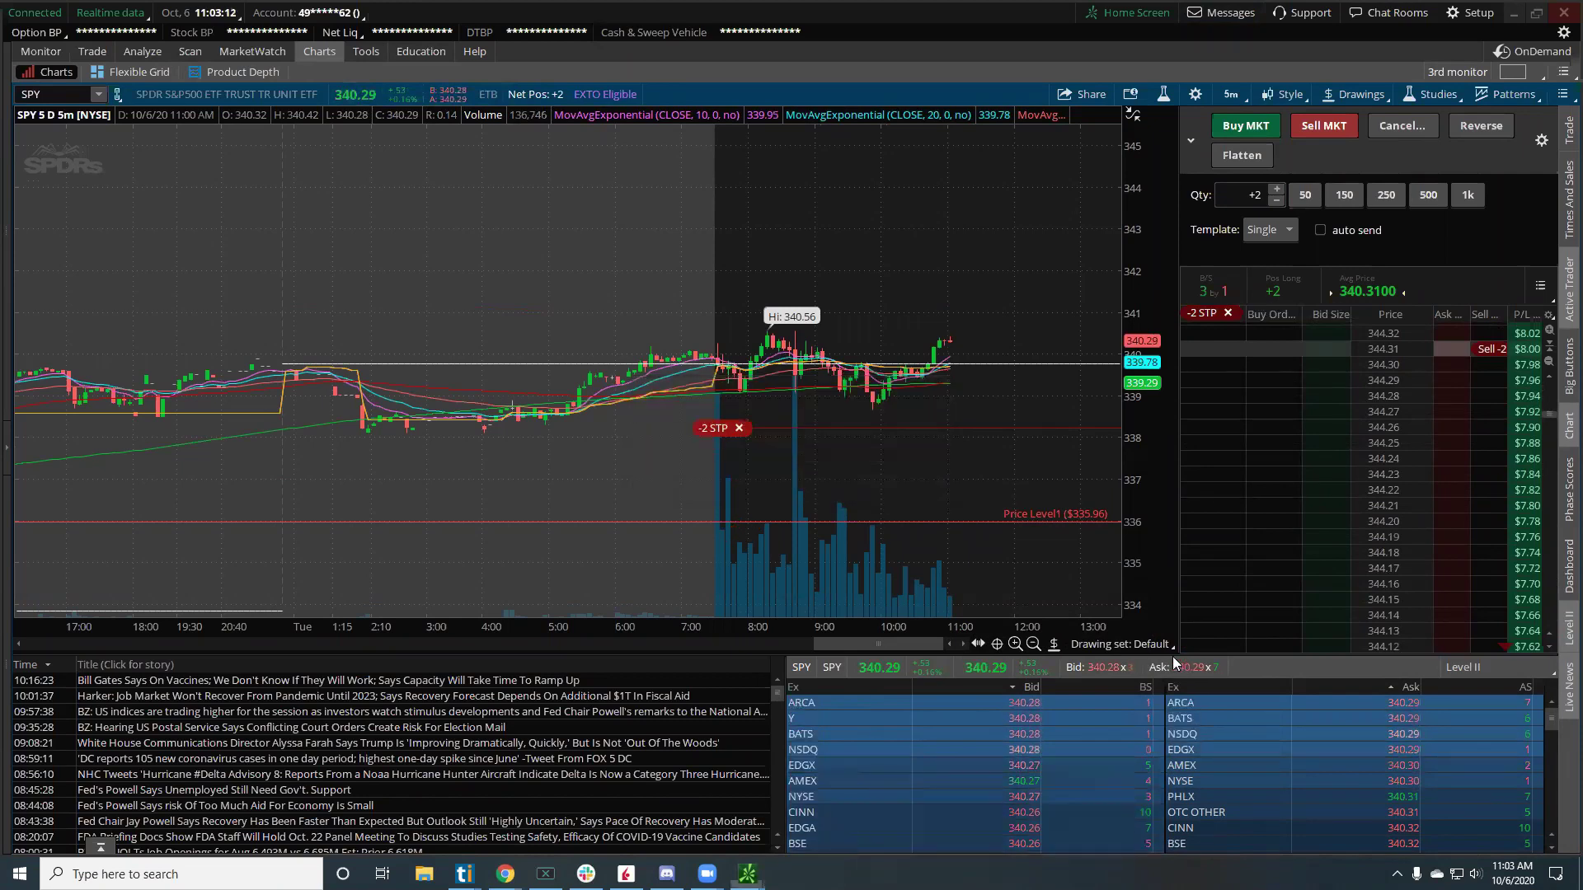
{"action": "left_click", "coordinate": [782, 471]}
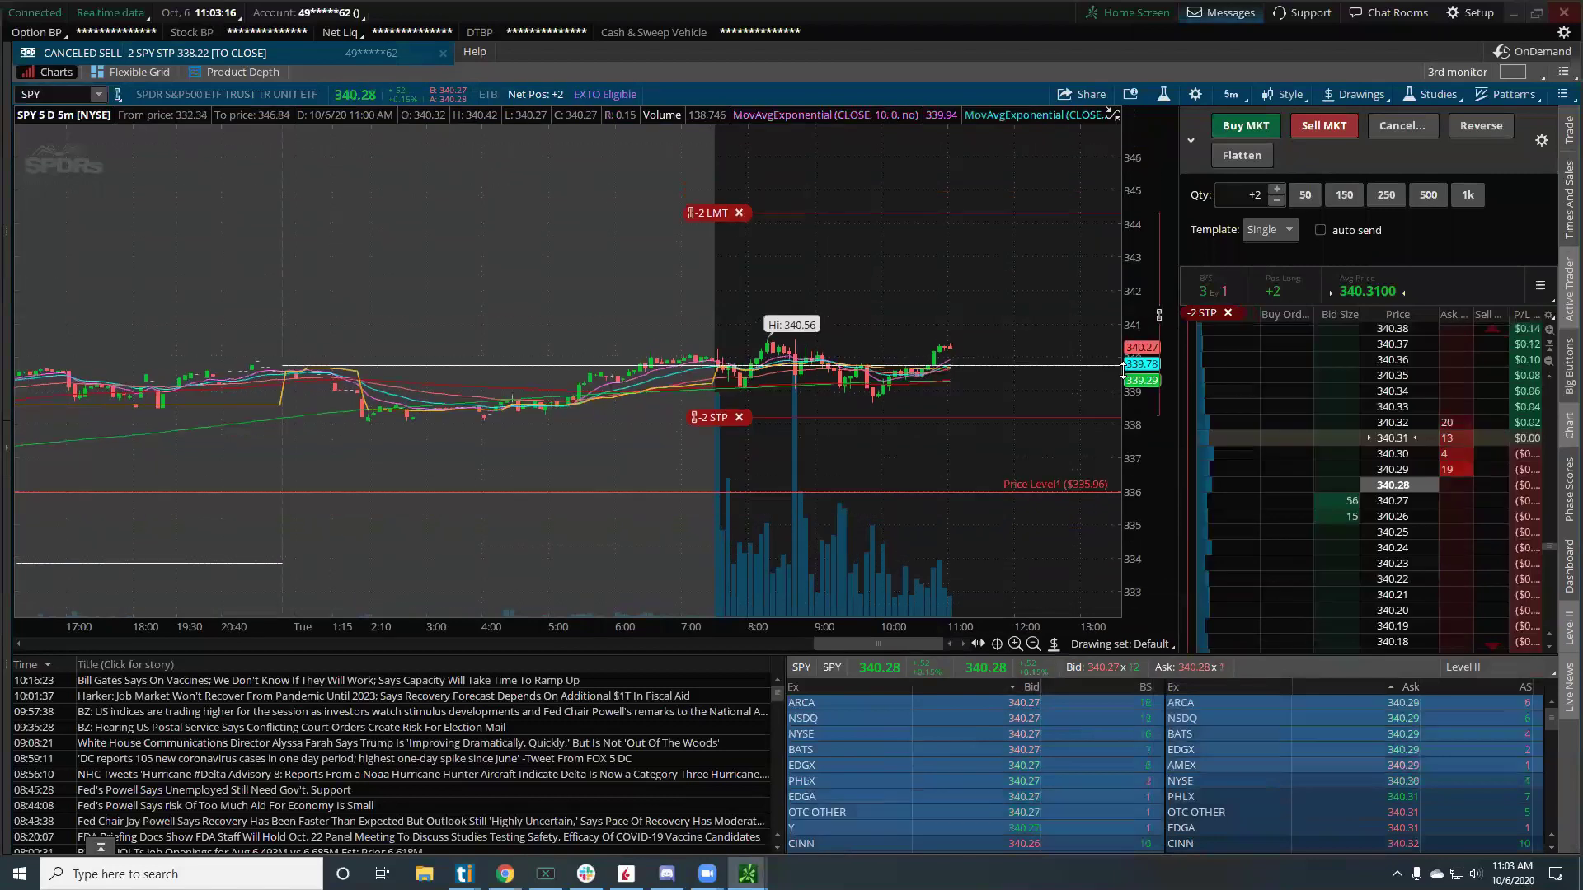
Step: Rescale the chart's price axis and zoom out so both orders show
{"action": "left_click_drag", "start_coordinate": [1144, 317], "coordinate": [1133, 400]}
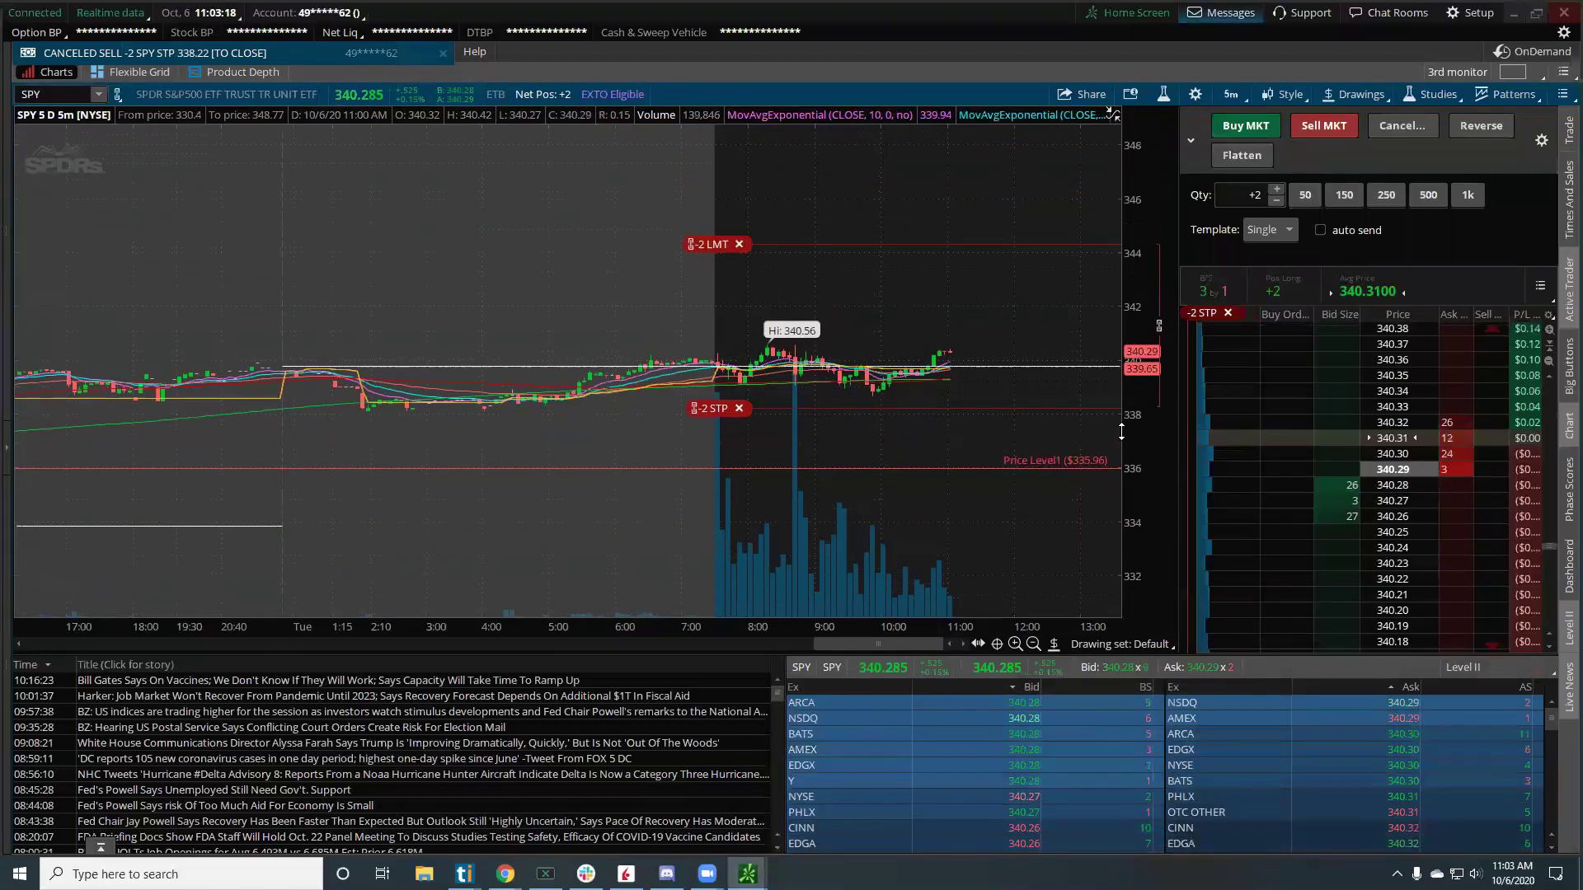
{"action": "left_click", "coordinate": [1034, 644]}
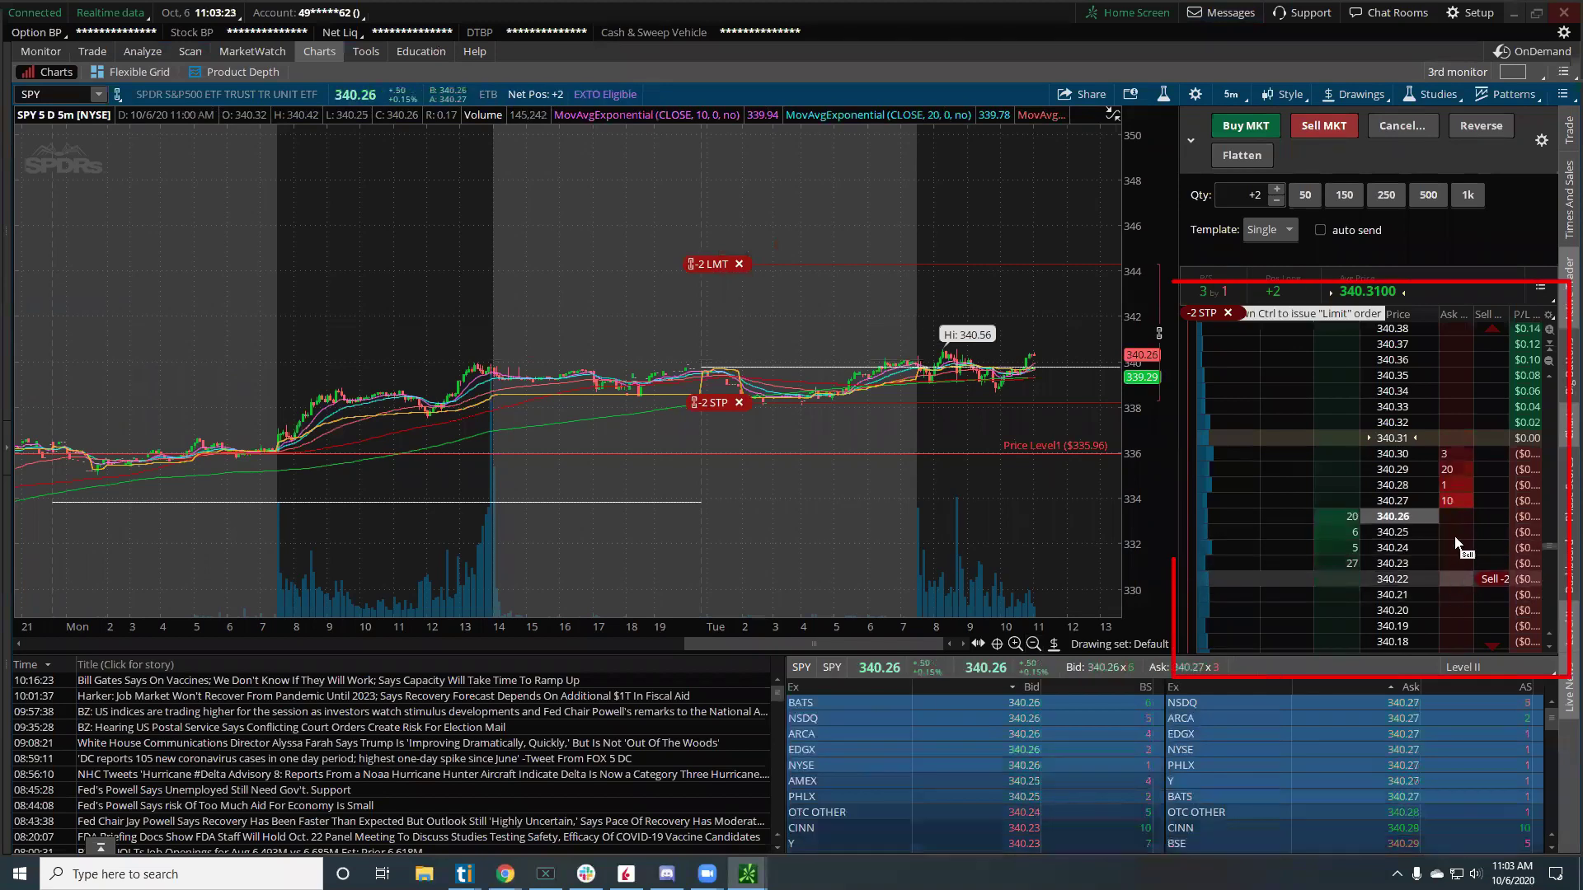
{"action": "left_click", "coordinate": [1160, 332]}
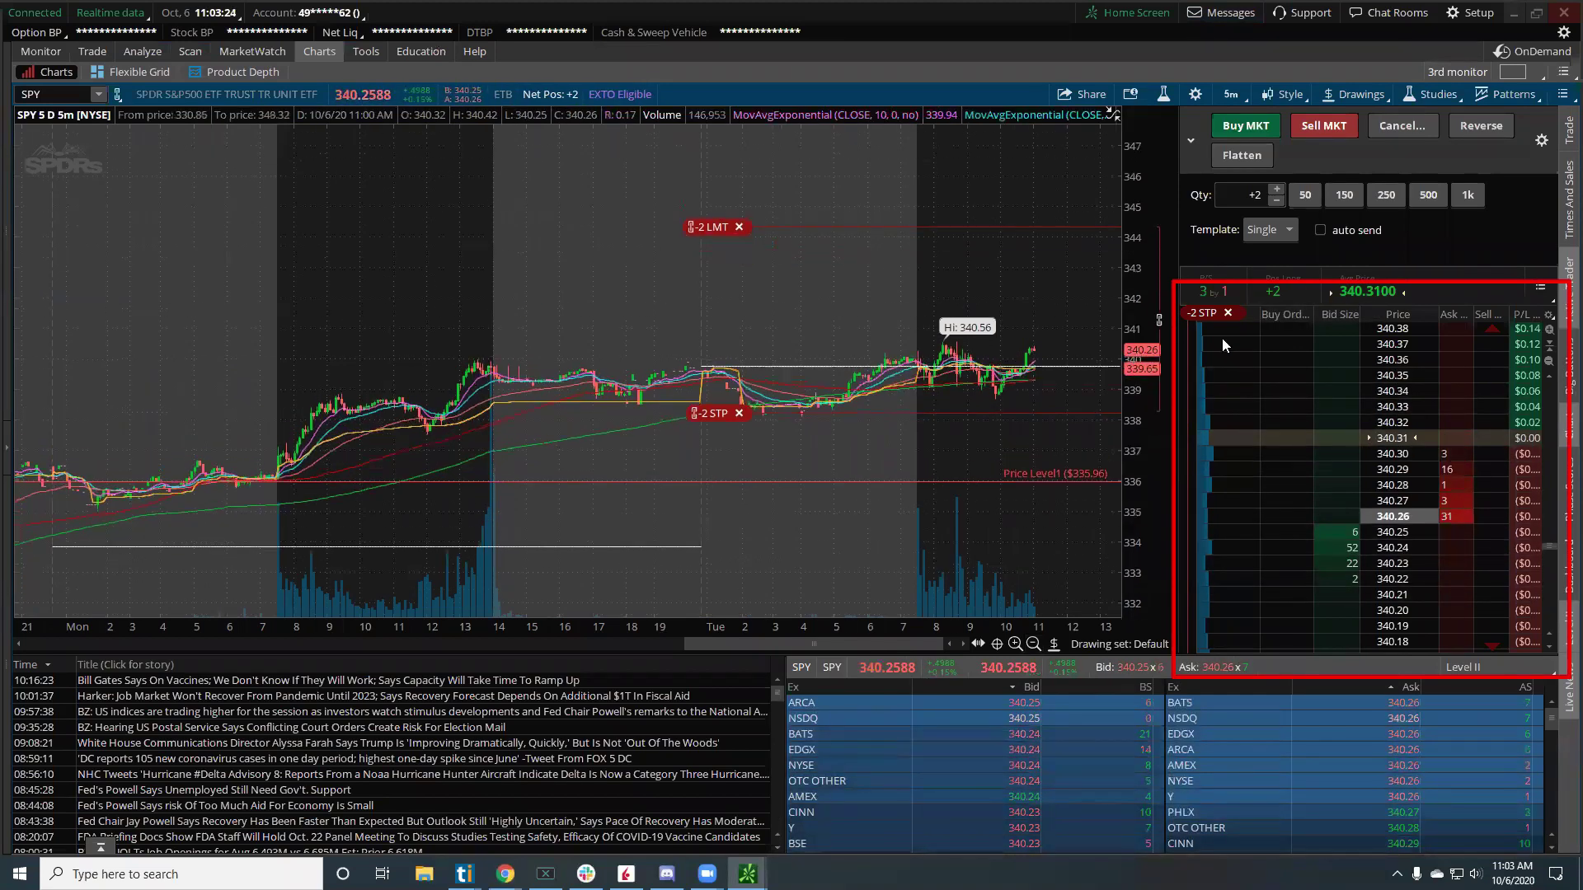
Step: Start a cancel/replace of the 344.31 limit with Advanced Order set to 1st trgs OCO
{"action": "right_click", "coordinate": [713, 217]}
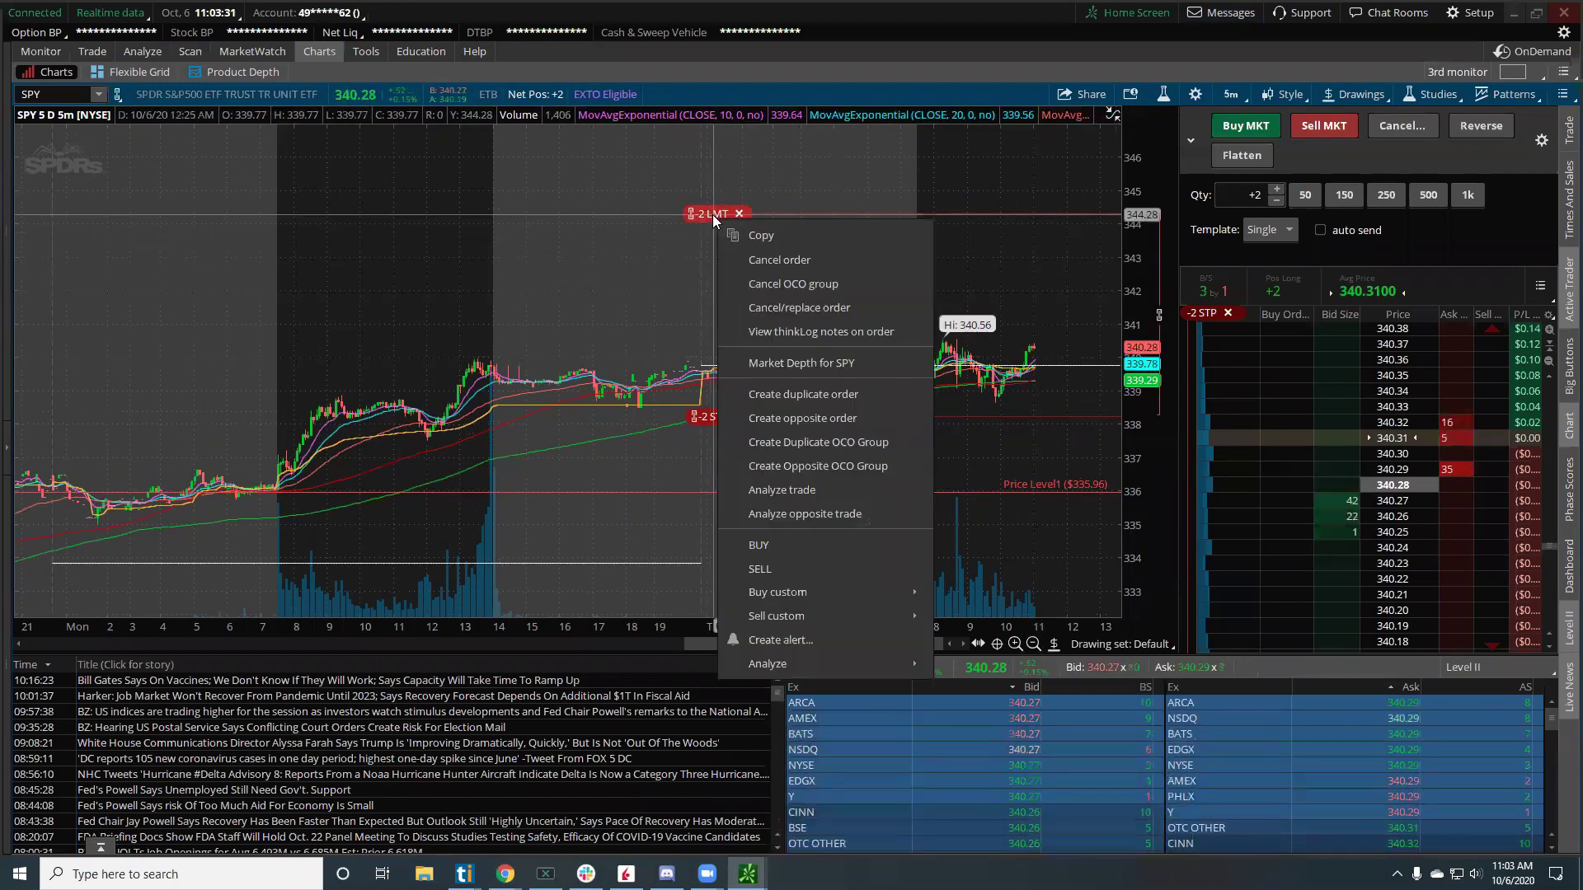
{"action": "left_click", "coordinate": [796, 309]}
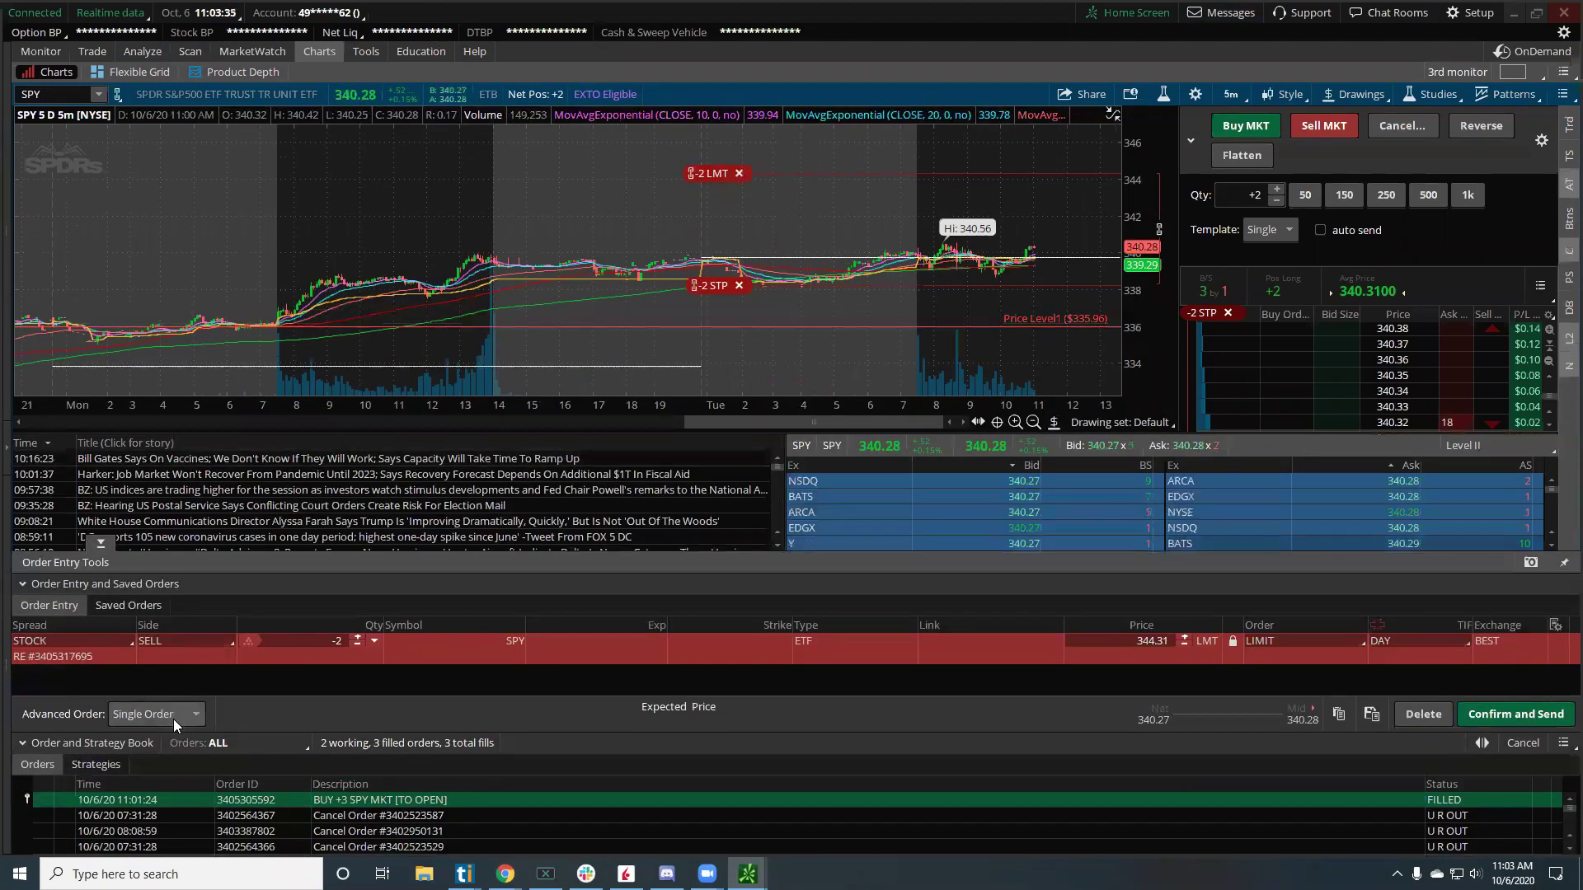
{"action": "left_click", "coordinate": [173, 715]}
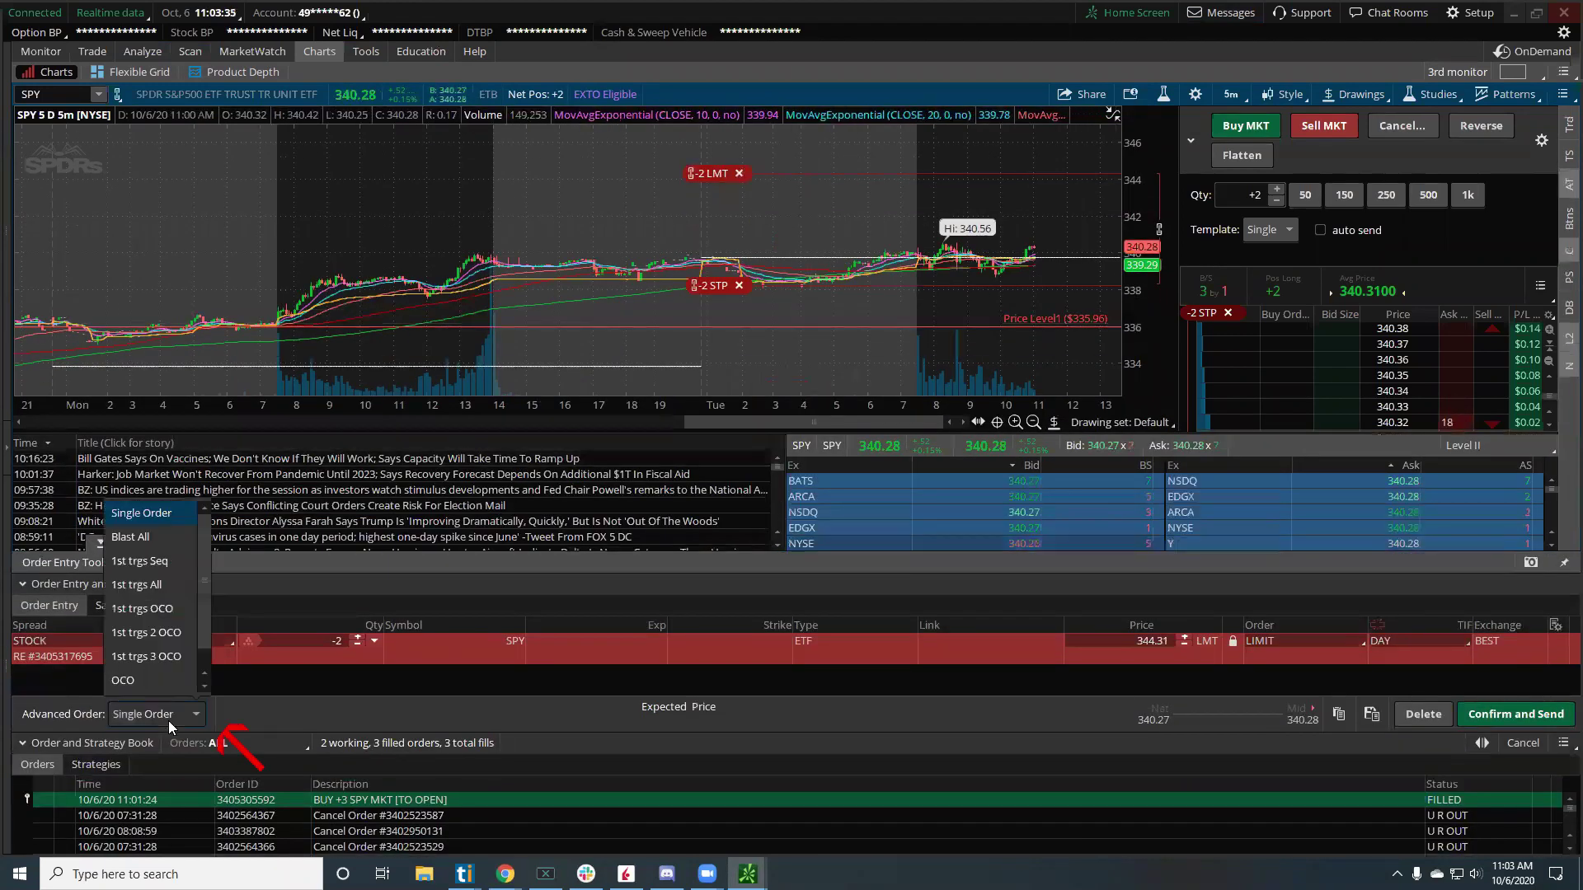
{"action": "left_click", "coordinate": [161, 612]}
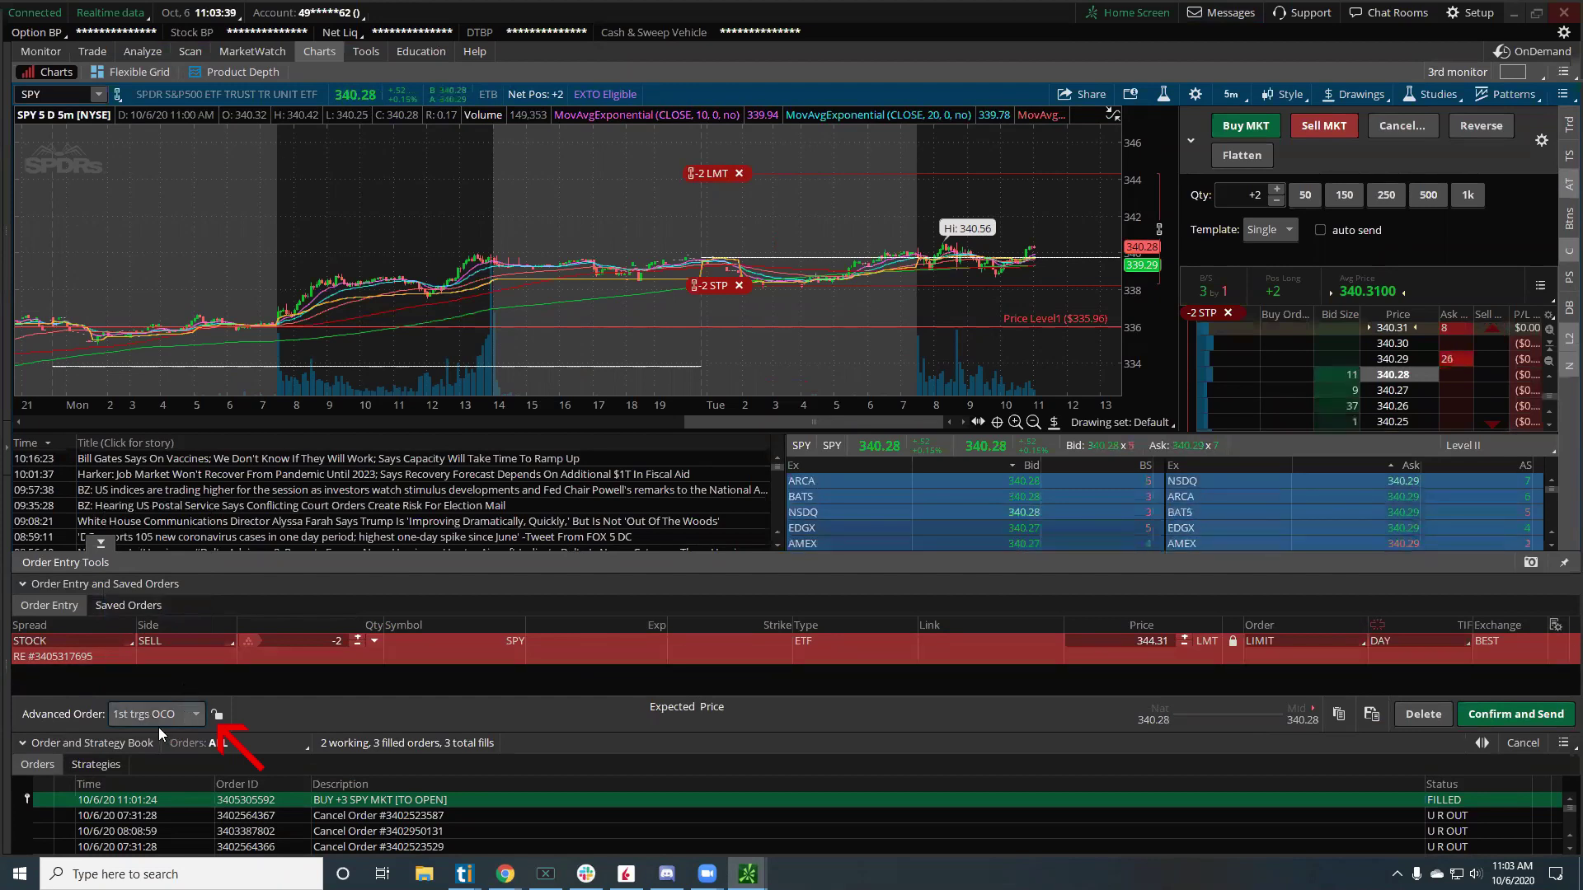
Step: Duplicate the 2-share 344.31 sell order twice
{"action": "right_click", "coordinate": [78, 639]}
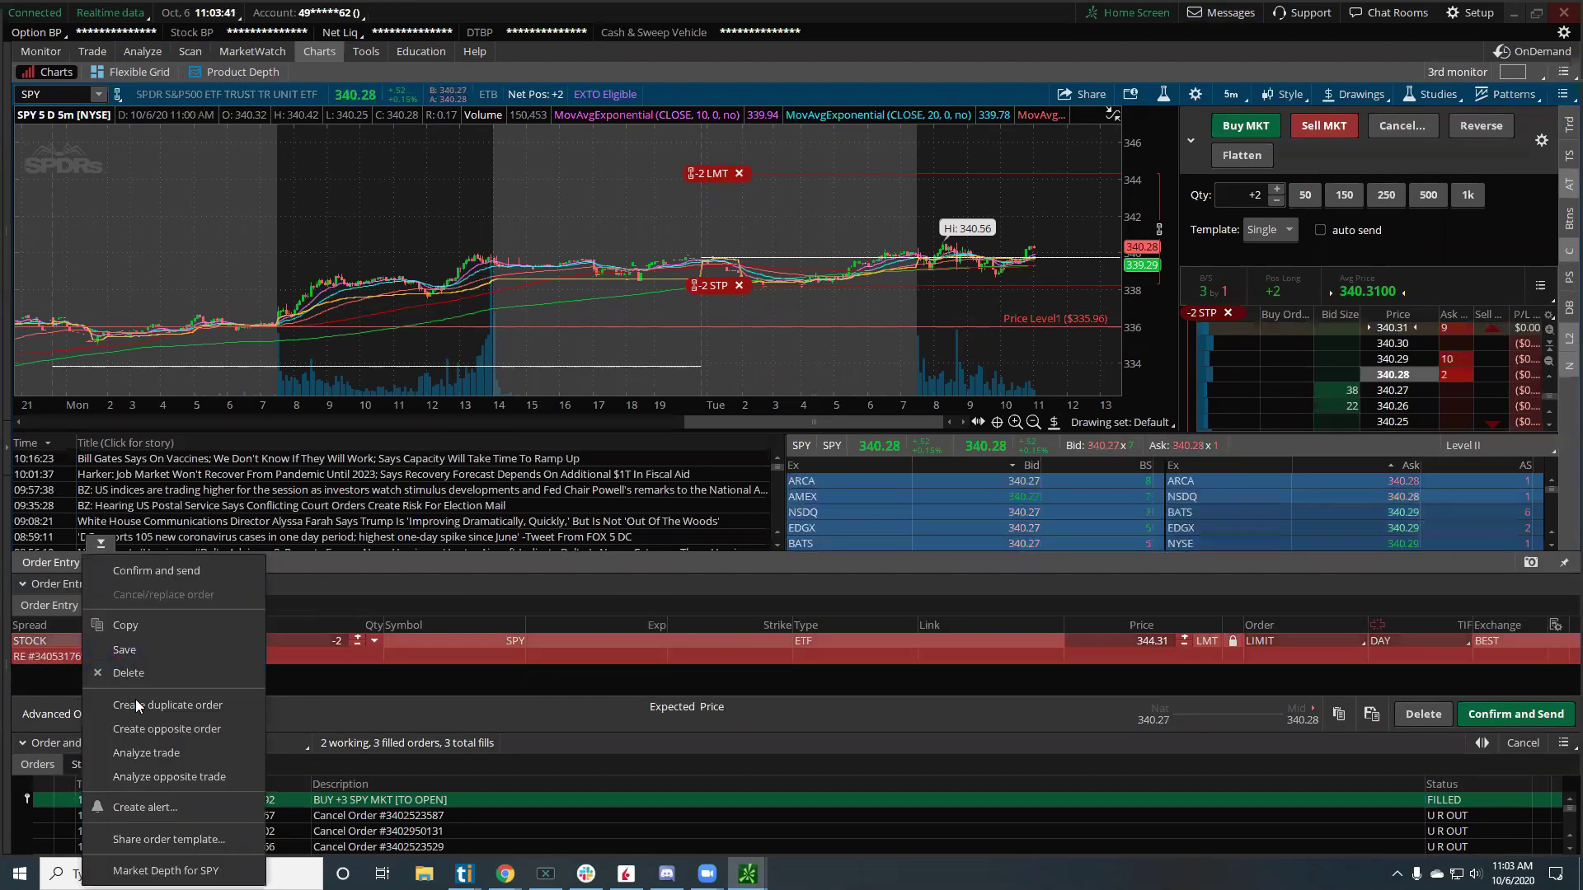
{"action": "left_click", "coordinate": [135, 700]}
{"action": "right_click", "coordinate": [93, 640]}
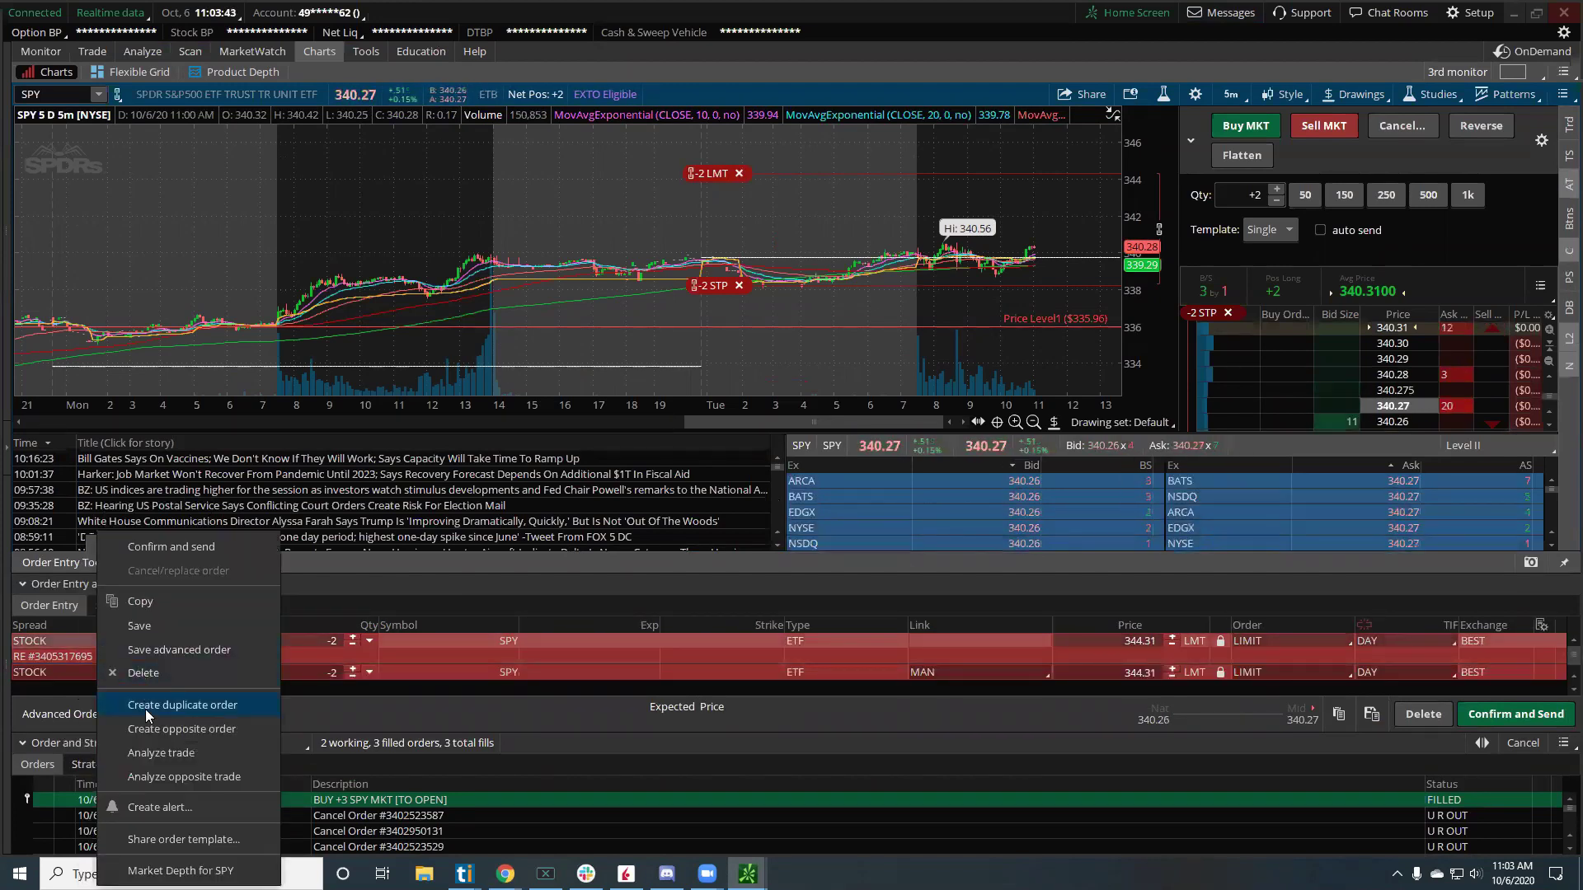
{"action": "left_click", "coordinate": [145, 709]}
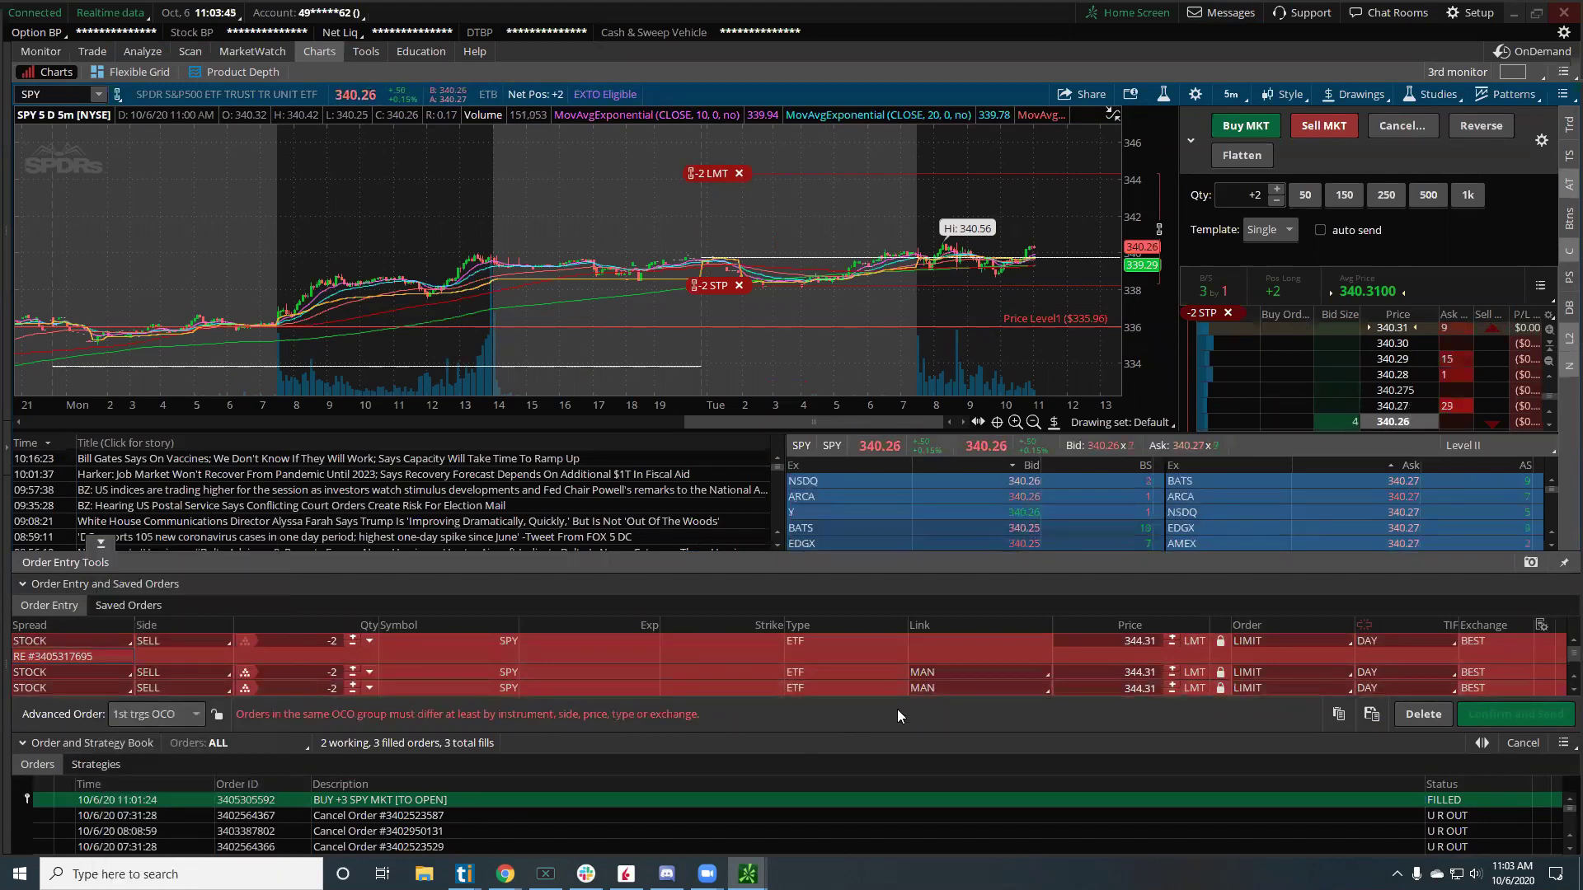
Step: Reduce the first two orders to 1 share and set the first limit to 340.60
{"action": "left_click", "coordinate": [353, 634]}
{"action": "left_click", "coordinate": [353, 635]}
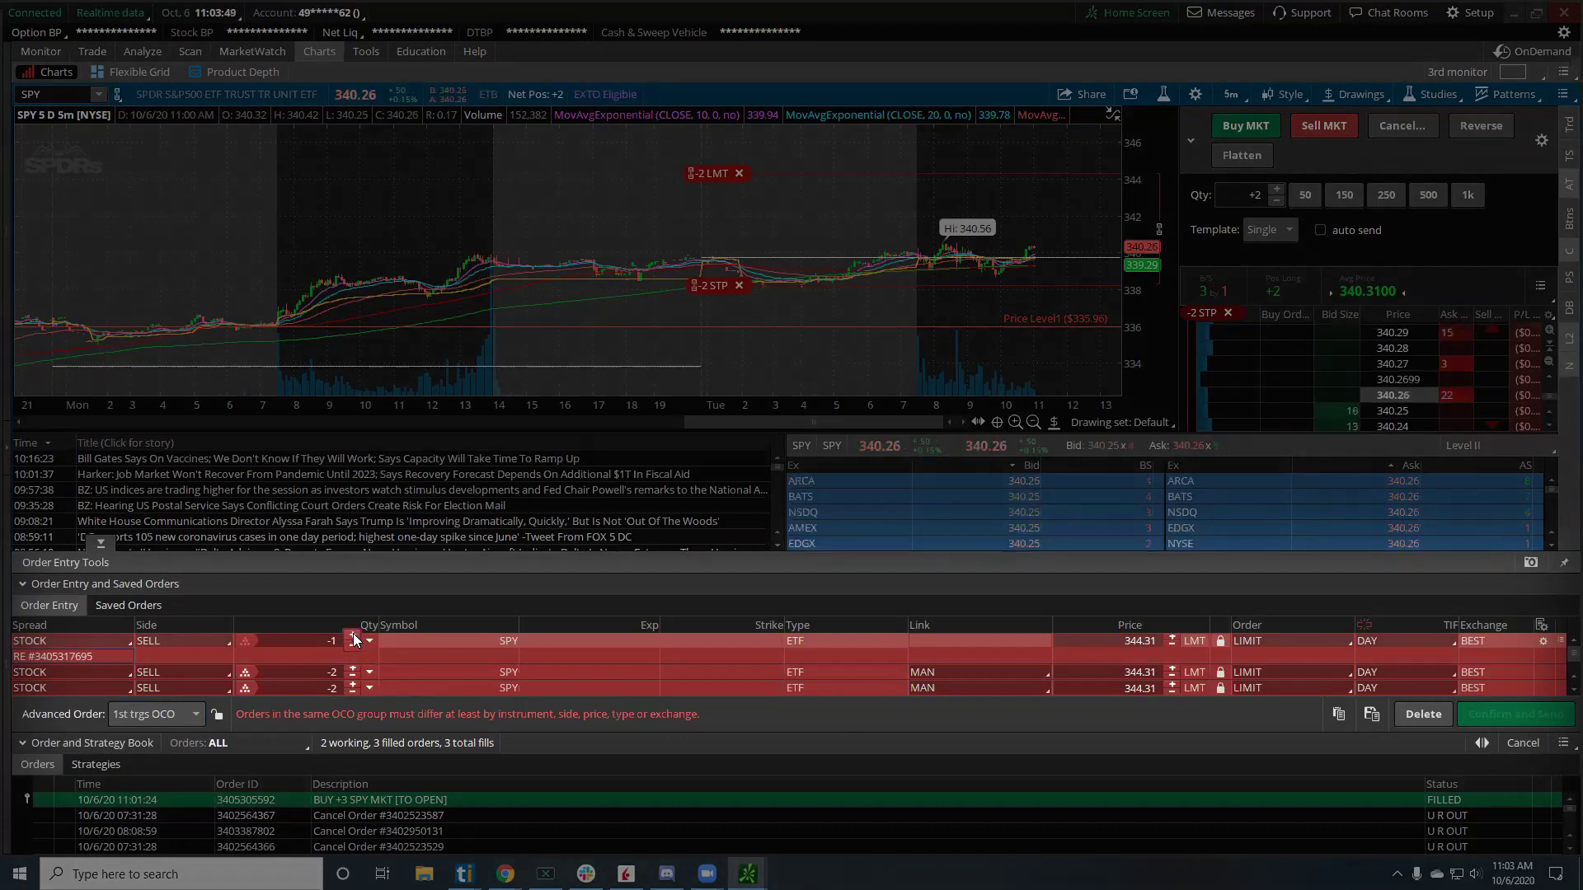
{"action": "left_click", "coordinate": [353, 670]}
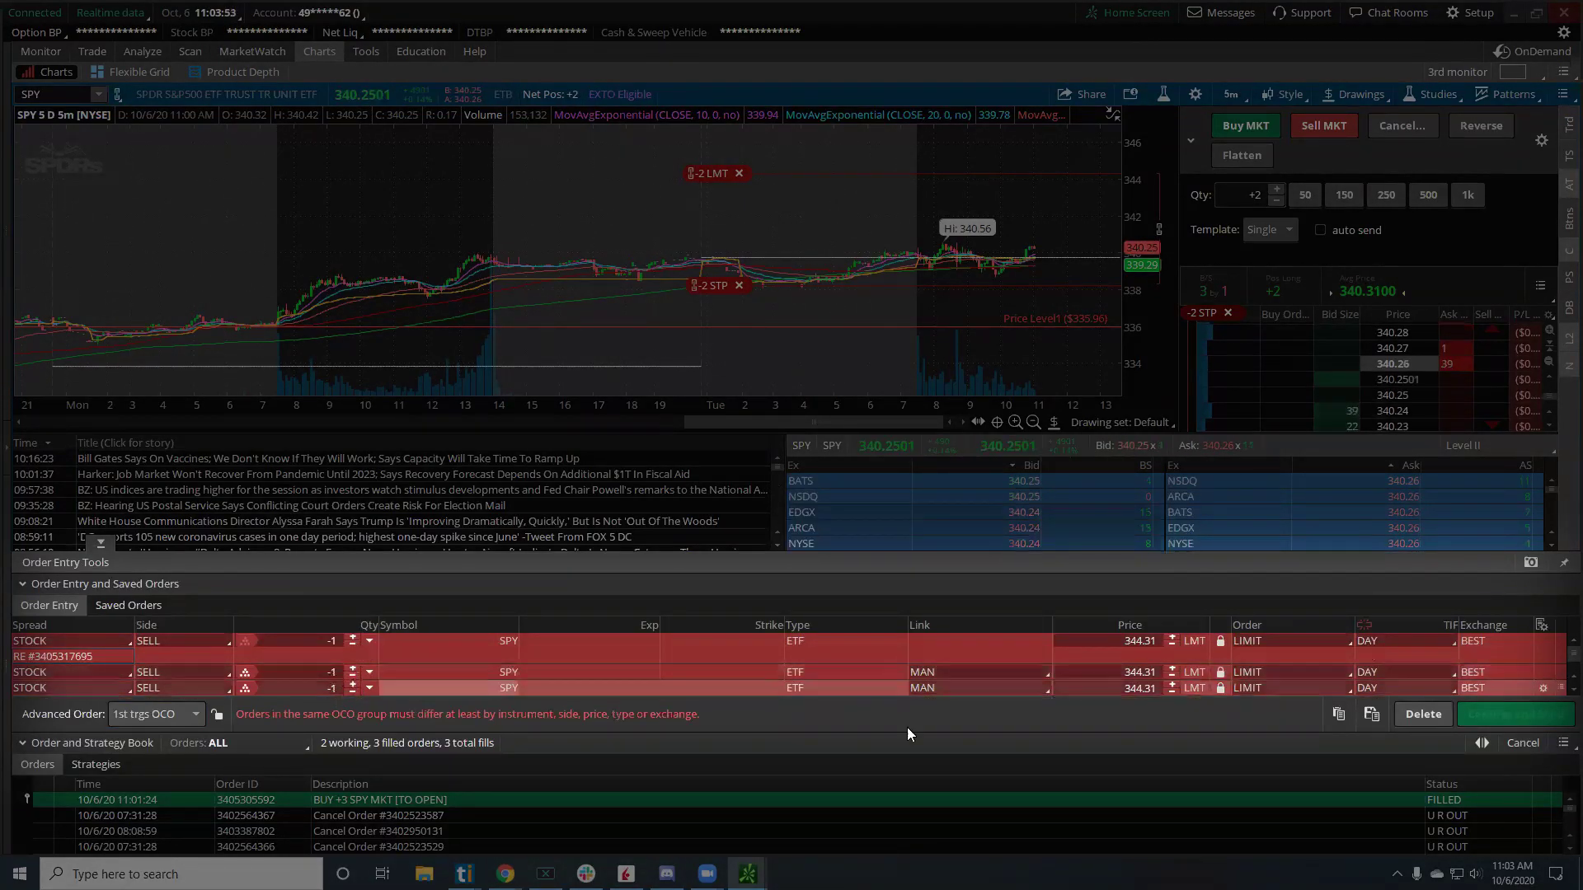
{"action": "left_click", "coordinate": [1150, 642]}
{"action": "type", "text": "3"}
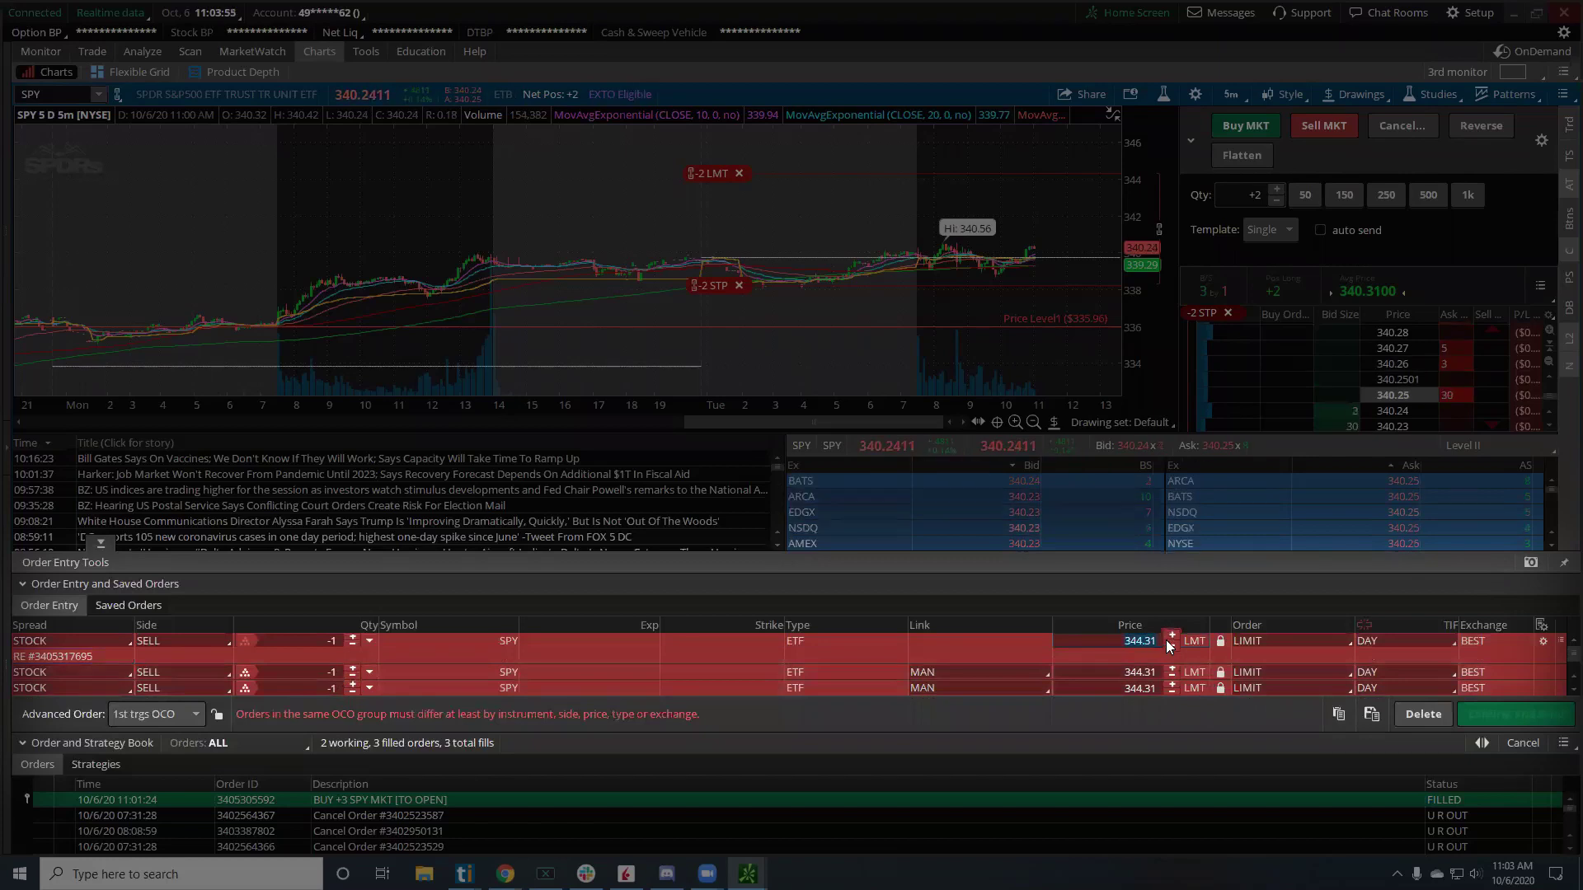
{"action": "type", "text": "40.6"}
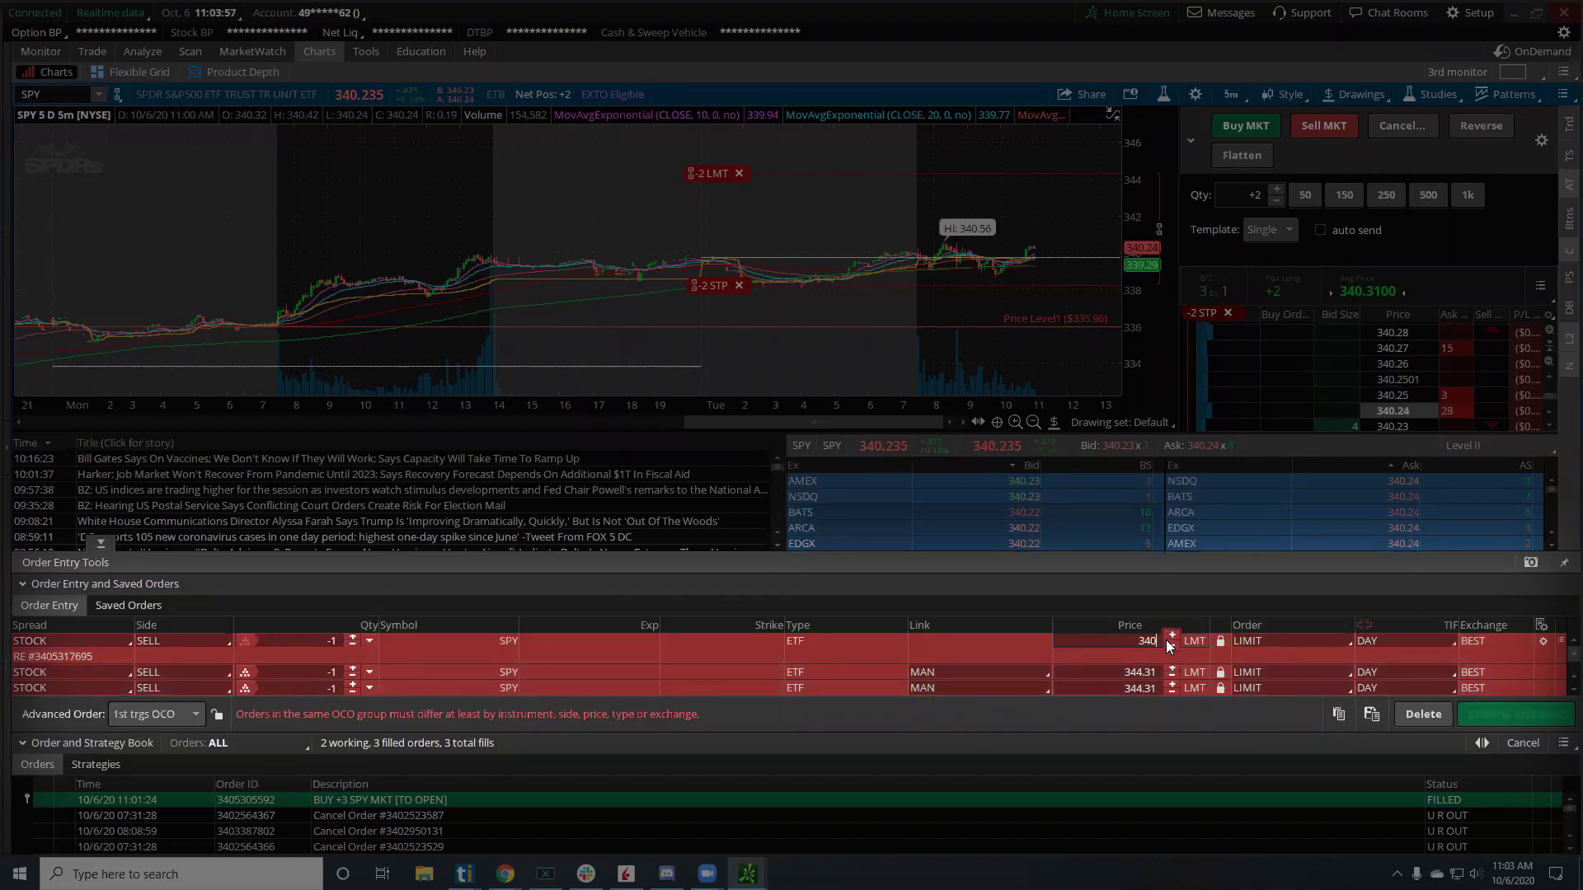
{"action": "key", "text": "Return"}
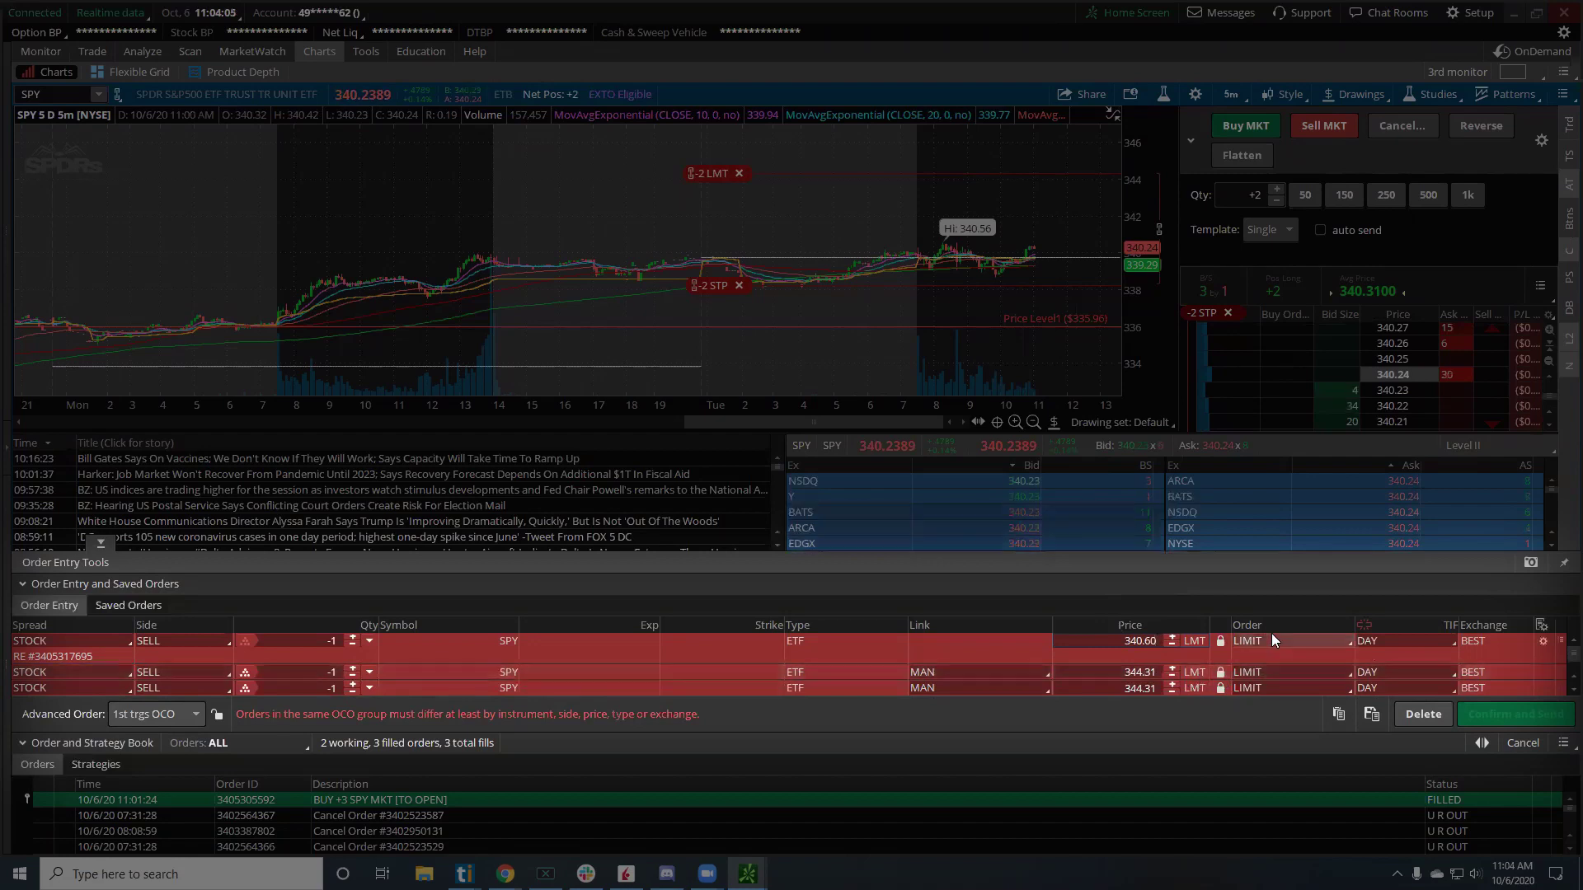
Step: Change the third order to a stop at 338.00
{"action": "left_click", "coordinate": [1256, 688]}
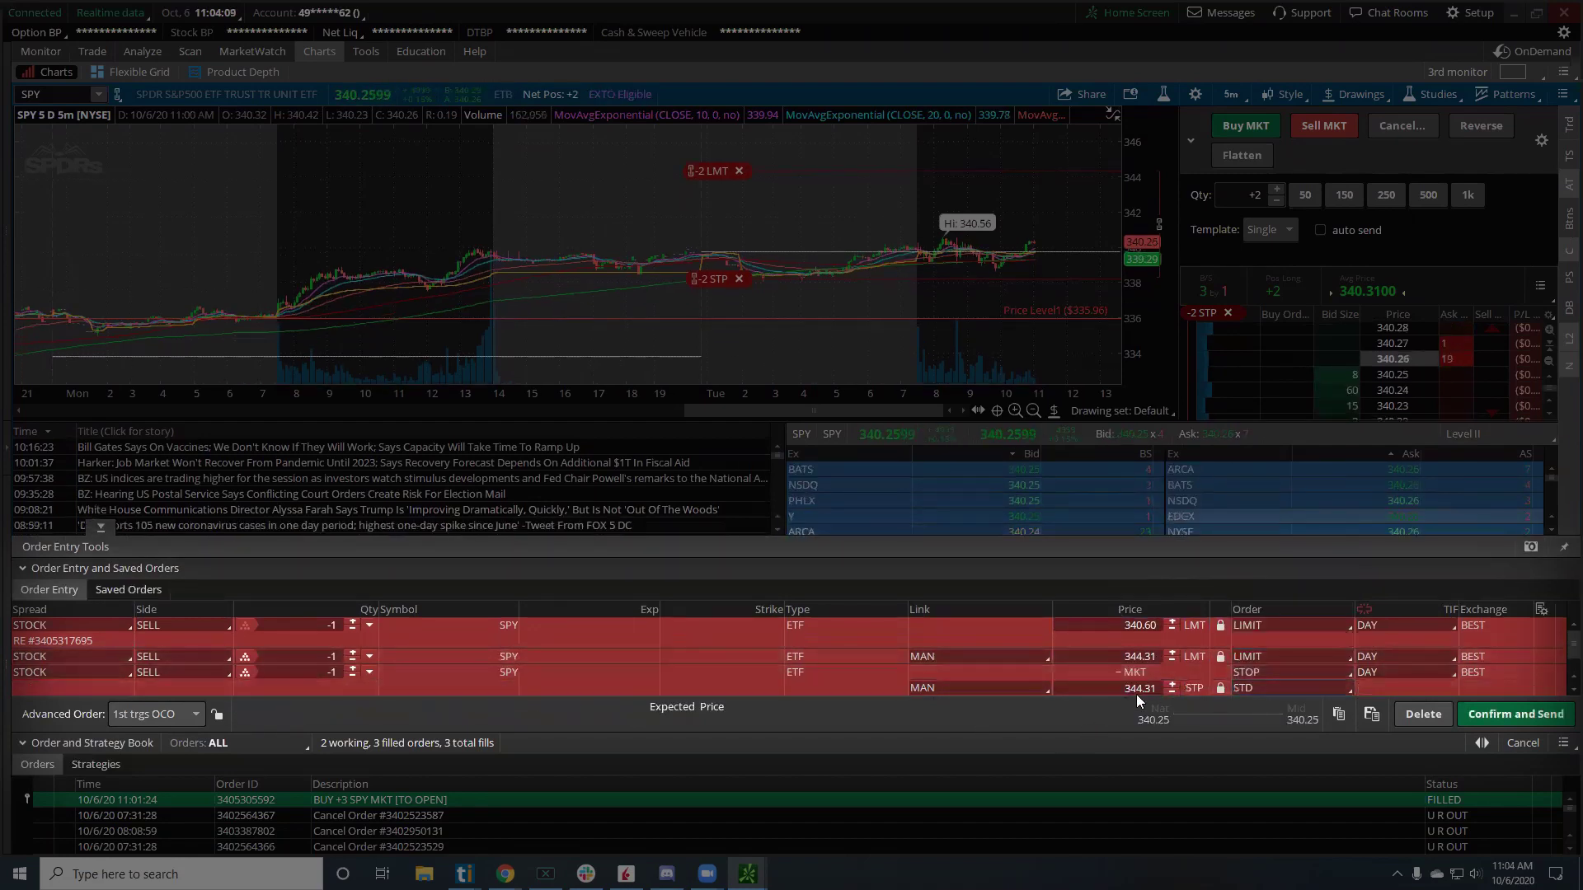
{"action": "type", "text": "338"}
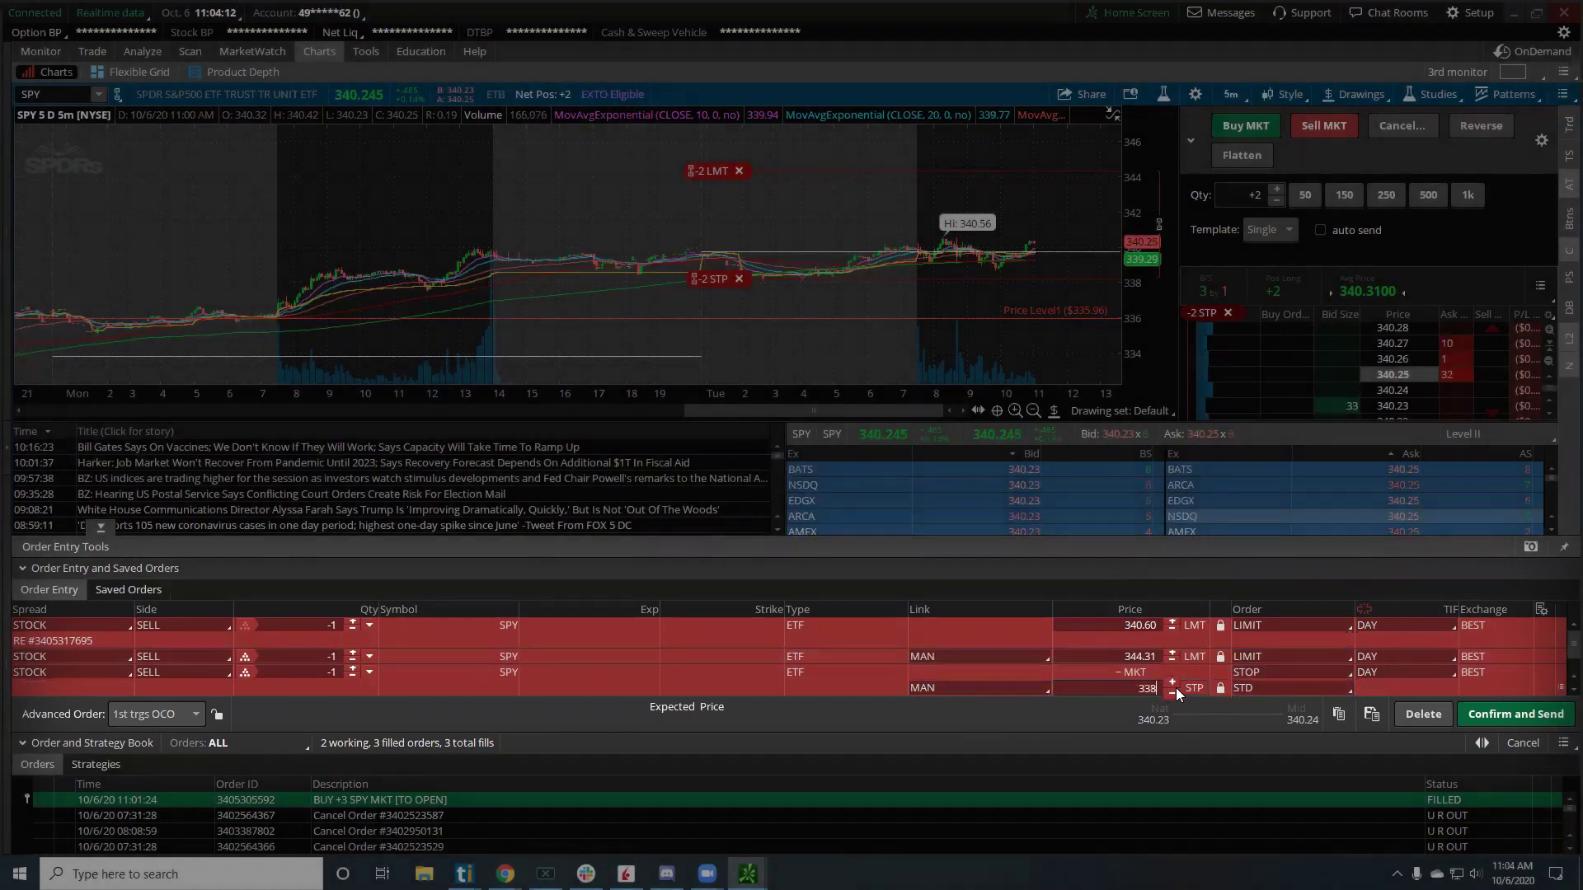
{"action": "key", "text": "Tab"}
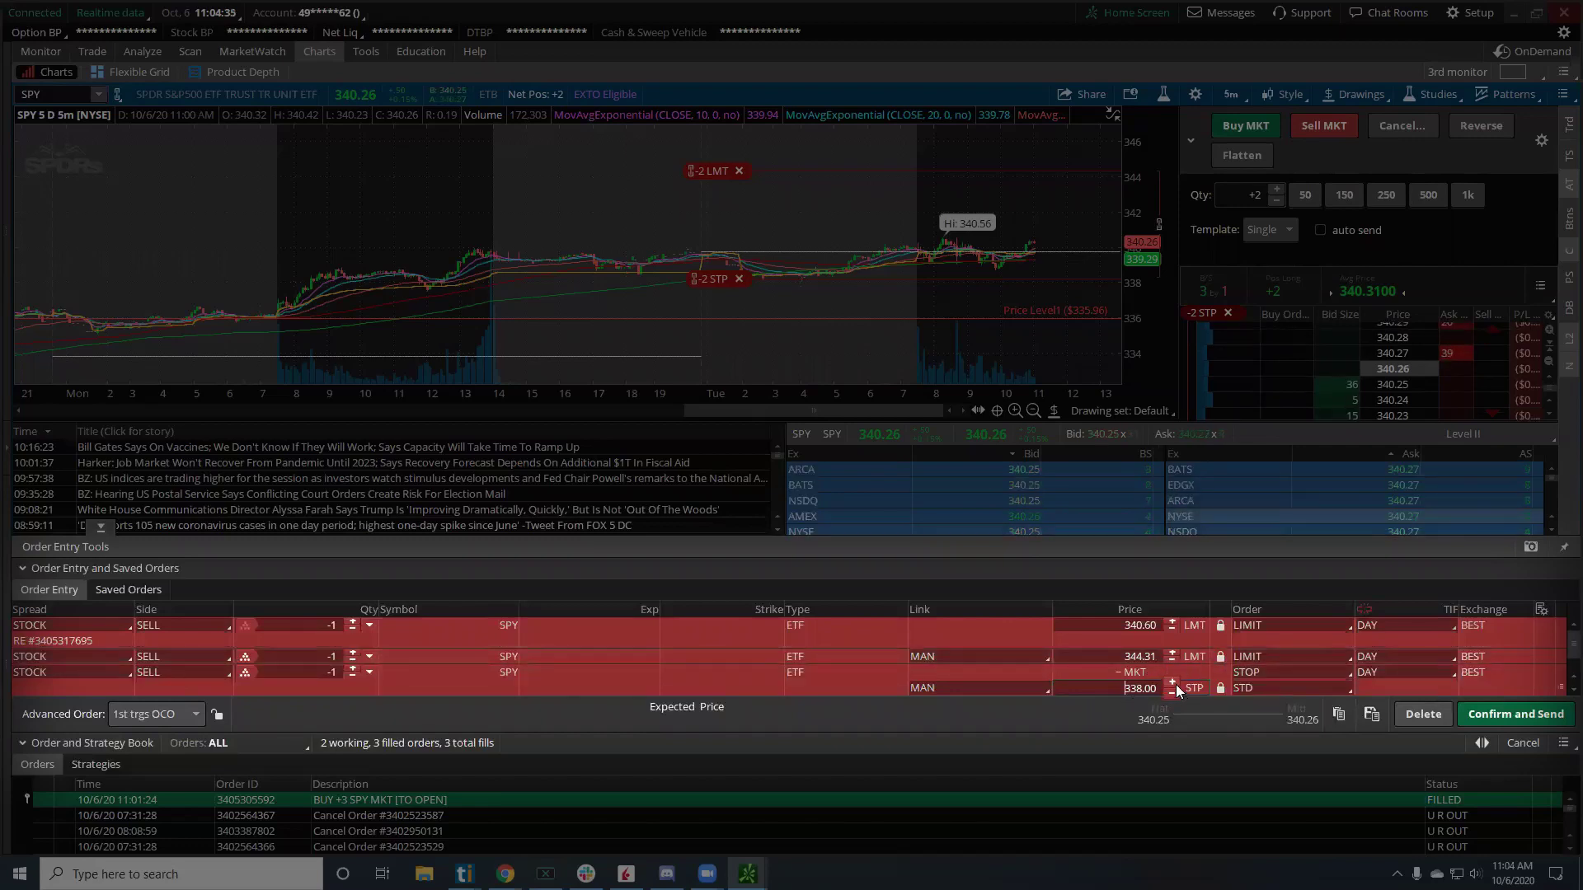
Step: Send the replacement orders: a 1-share 340.60 limit triggering a 344.31 limit and 338 stop OCO
{"action": "left_click", "coordinate": [1496, 706]}
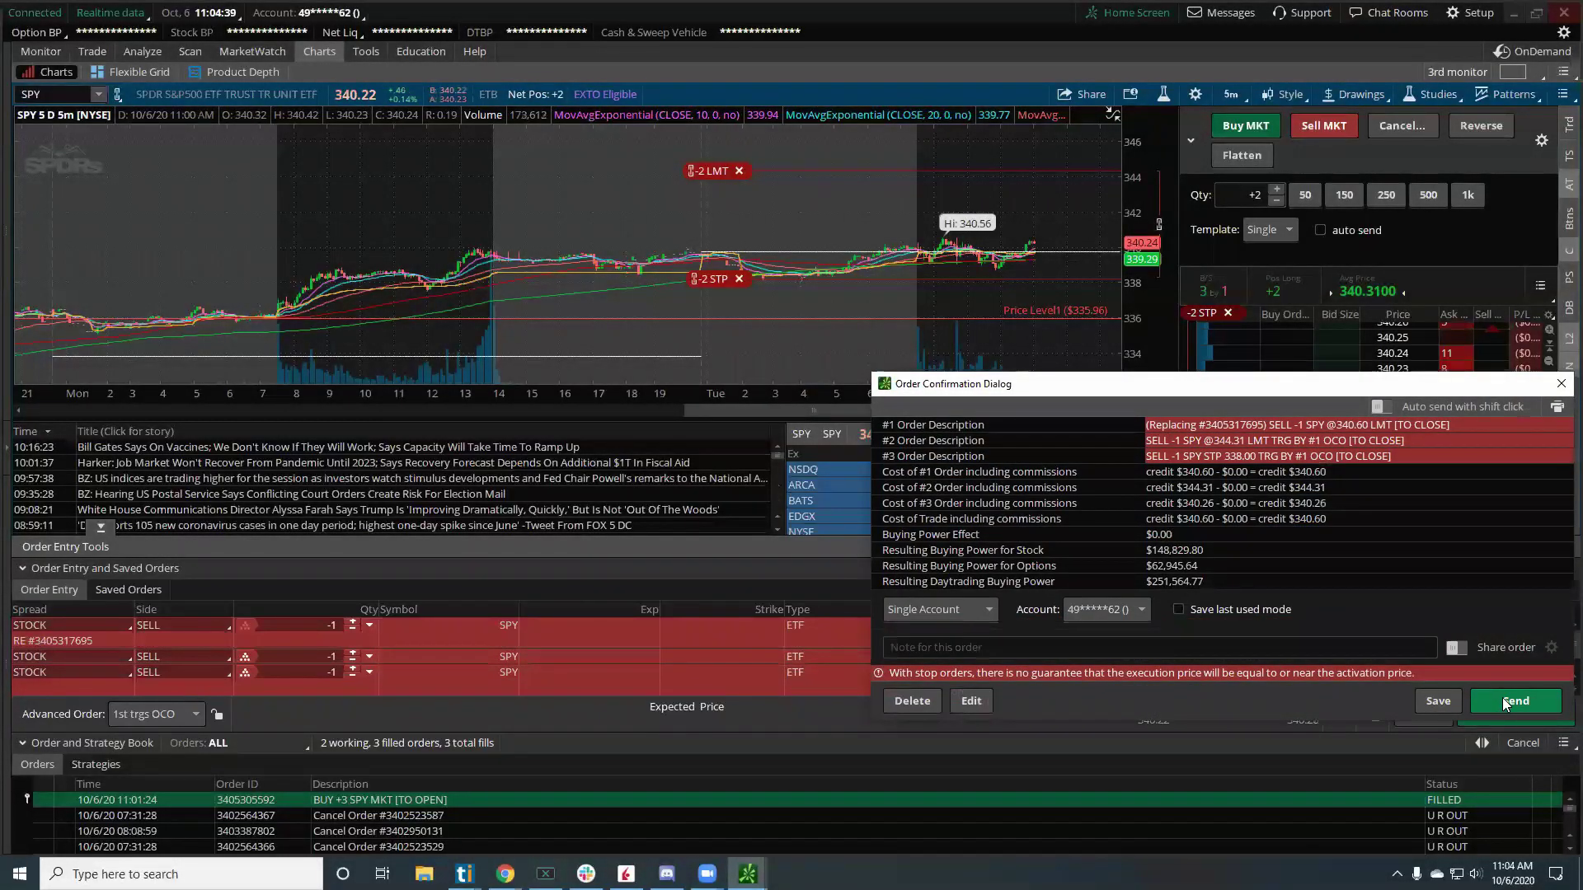
{"action": "left_click", "coordinate": [1502, 700]}
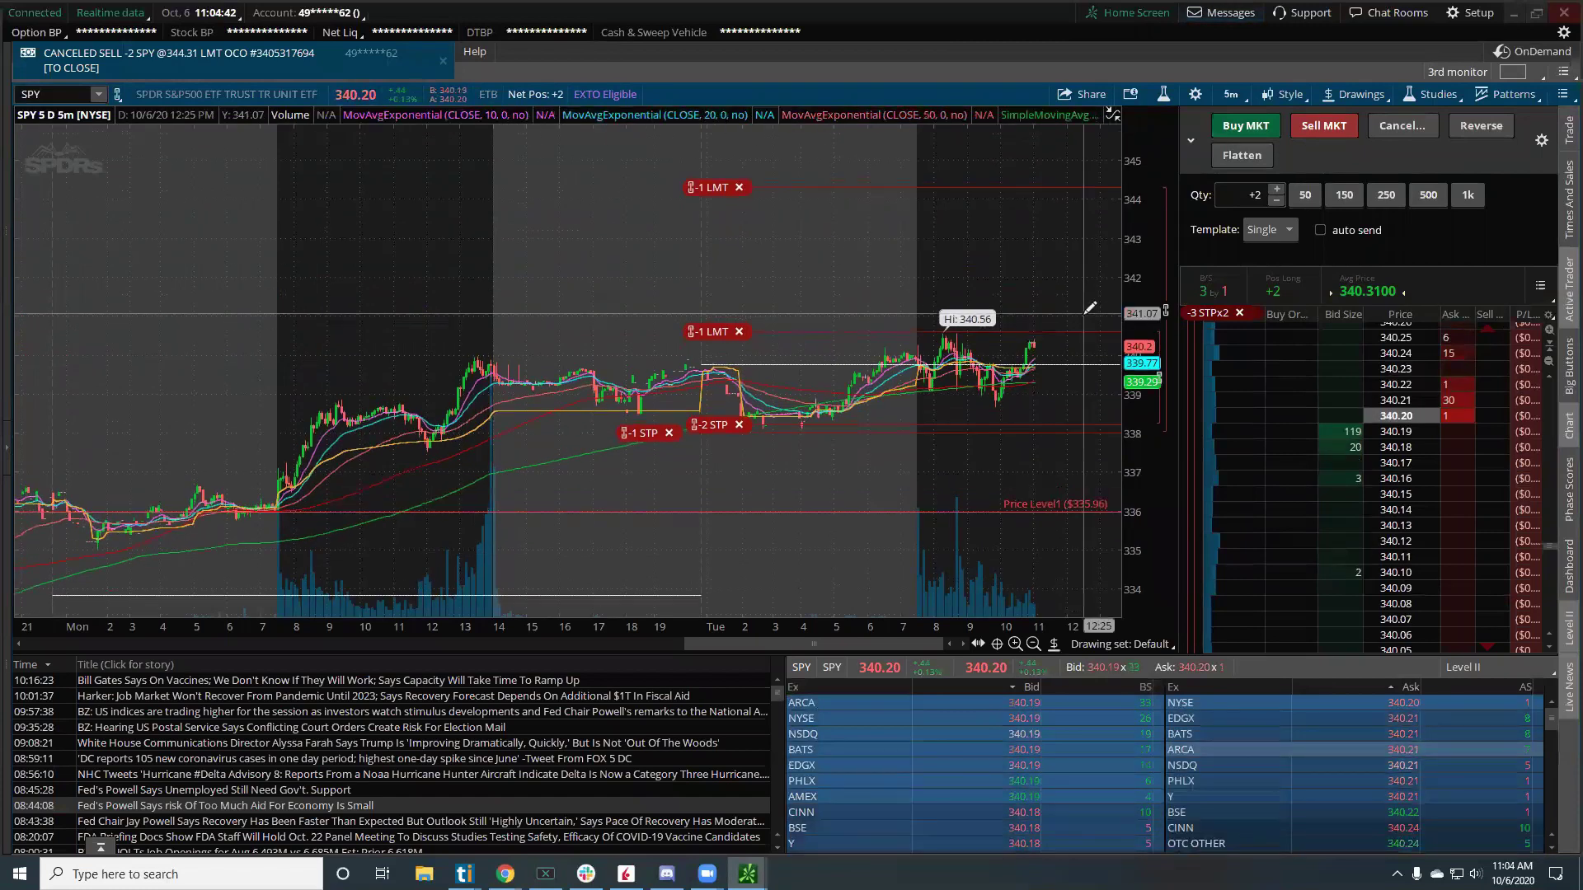
{"action": "left_click_drag", "start_coordinate": [455, 264], "coordinate": [1177, 458]}
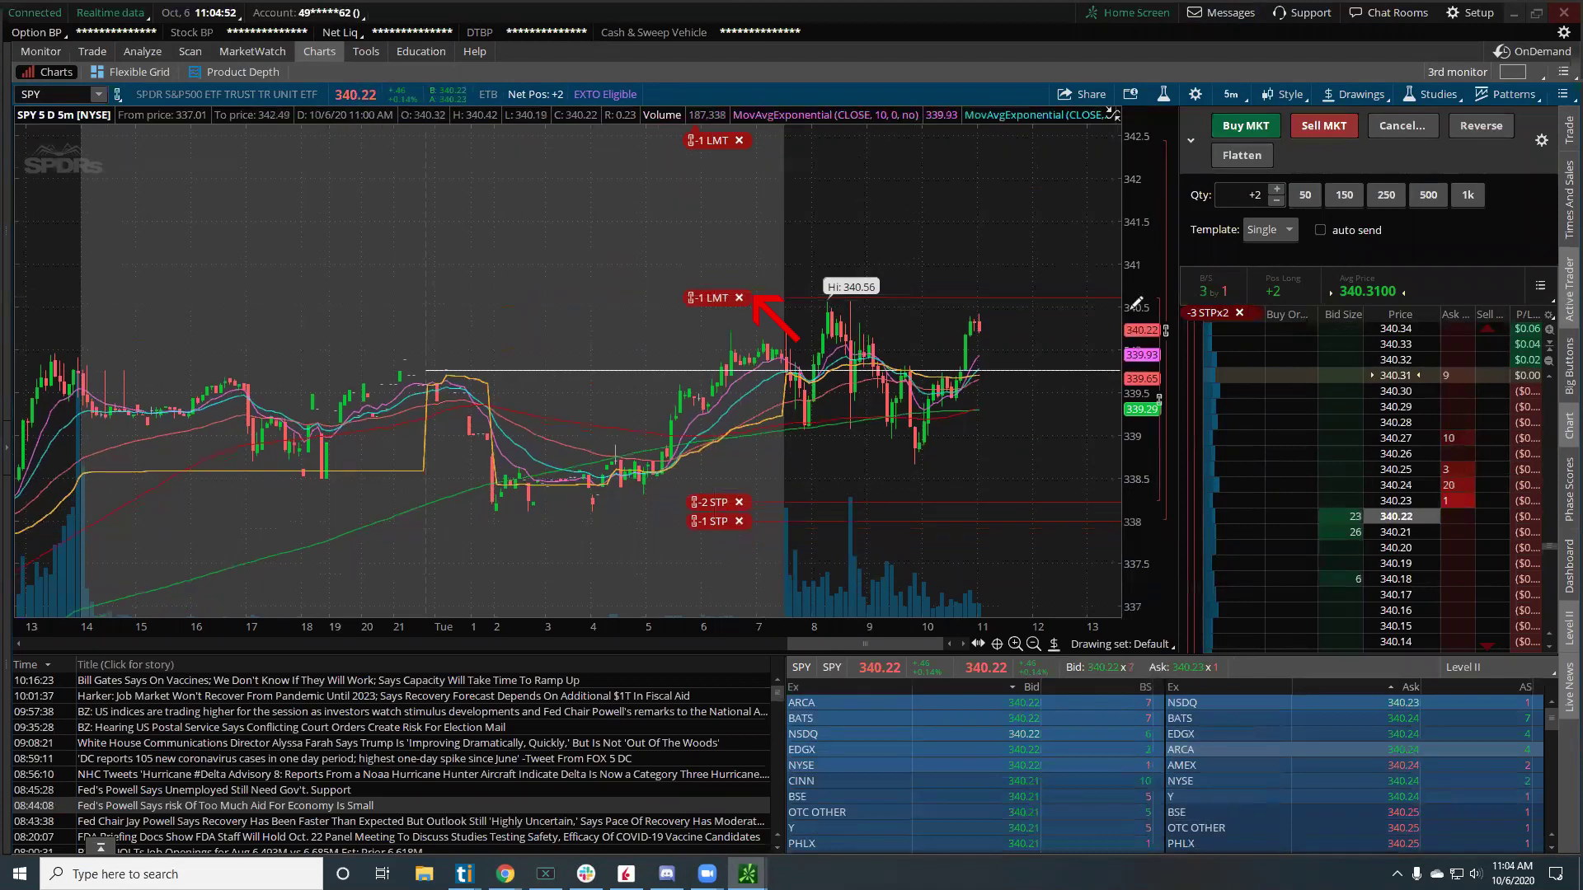
Step: Lower the nearer 1-share limit target to 340.21 and send the change so it fills
{"action": "left_click_drag", "start_coordinate": [718, 298], "coordinate": [717, 332]}
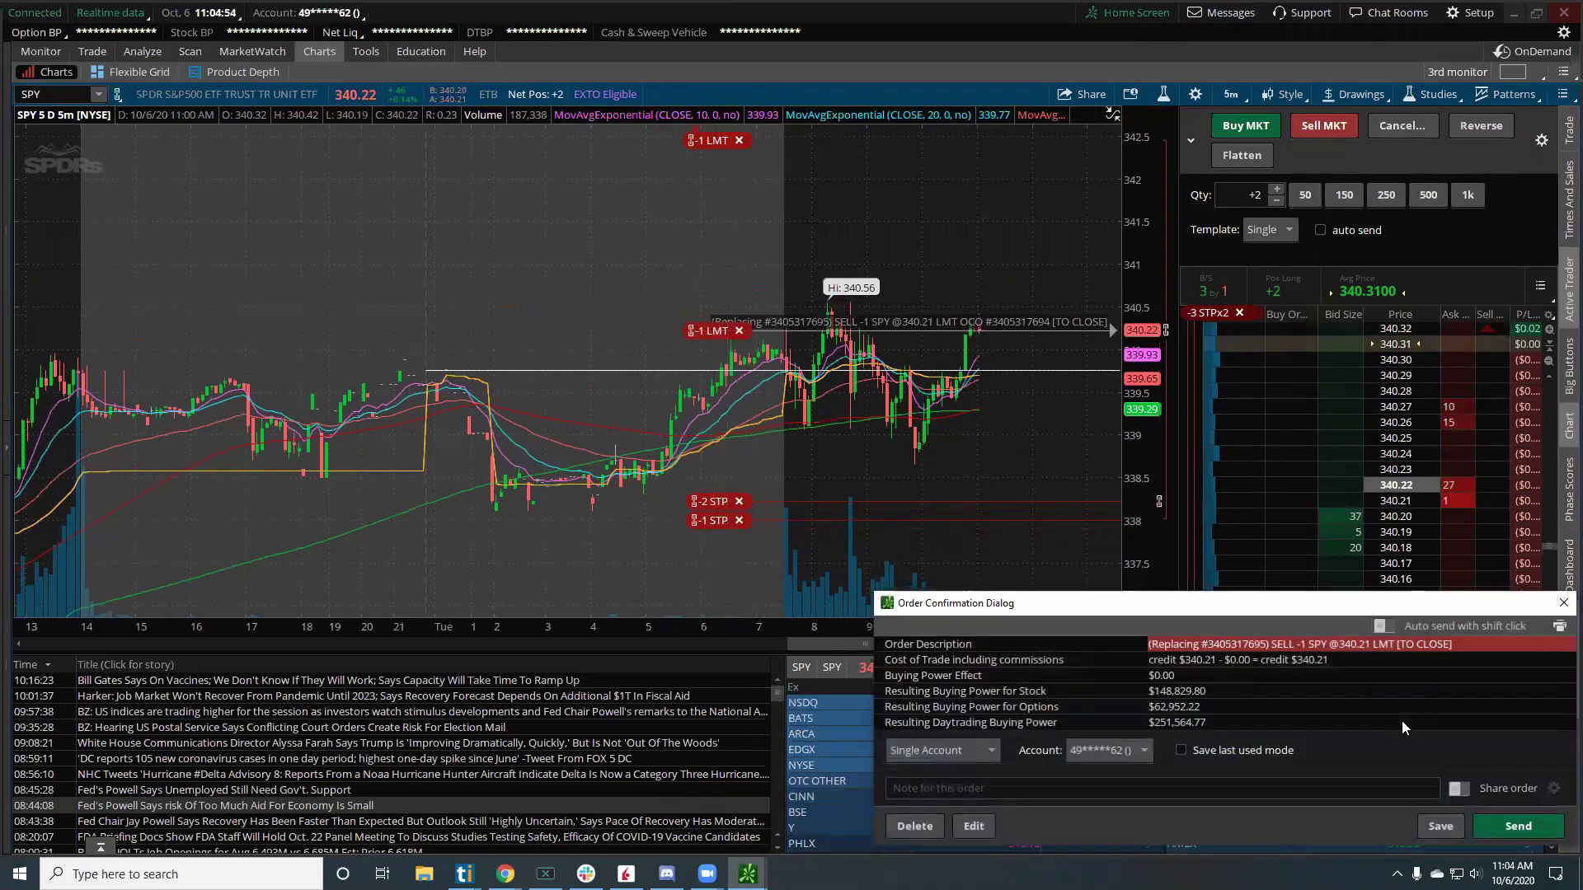
{"action": "key", "text": "Return"}
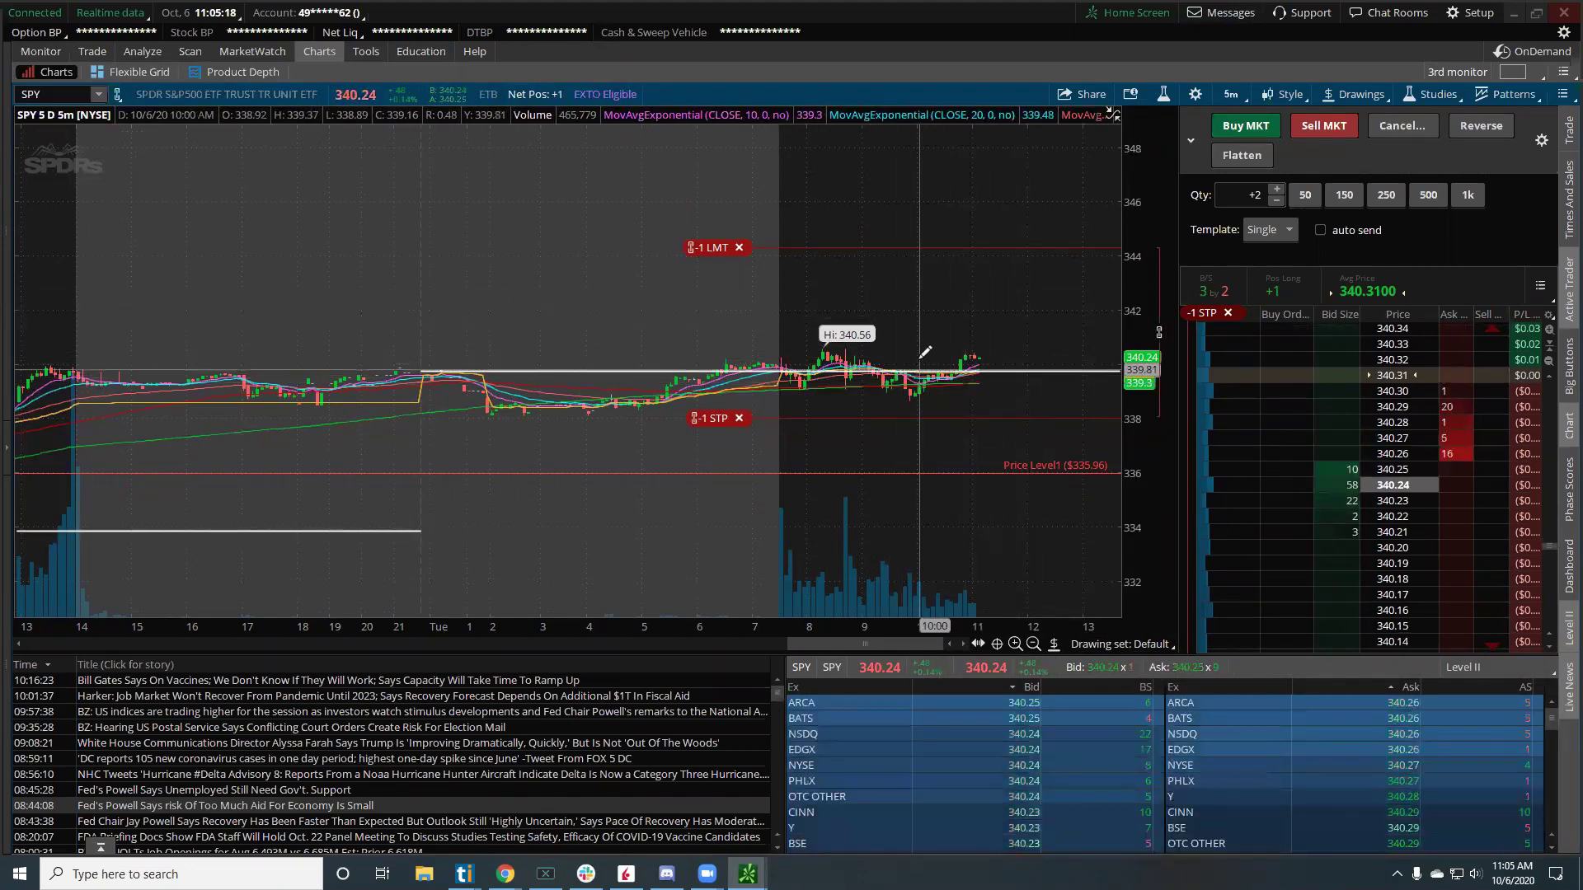
Step: Sell one SPY share at market, then flatten the rest and cancel its working orders
{"action": "left_click", "coordinate": [1337, 128]}
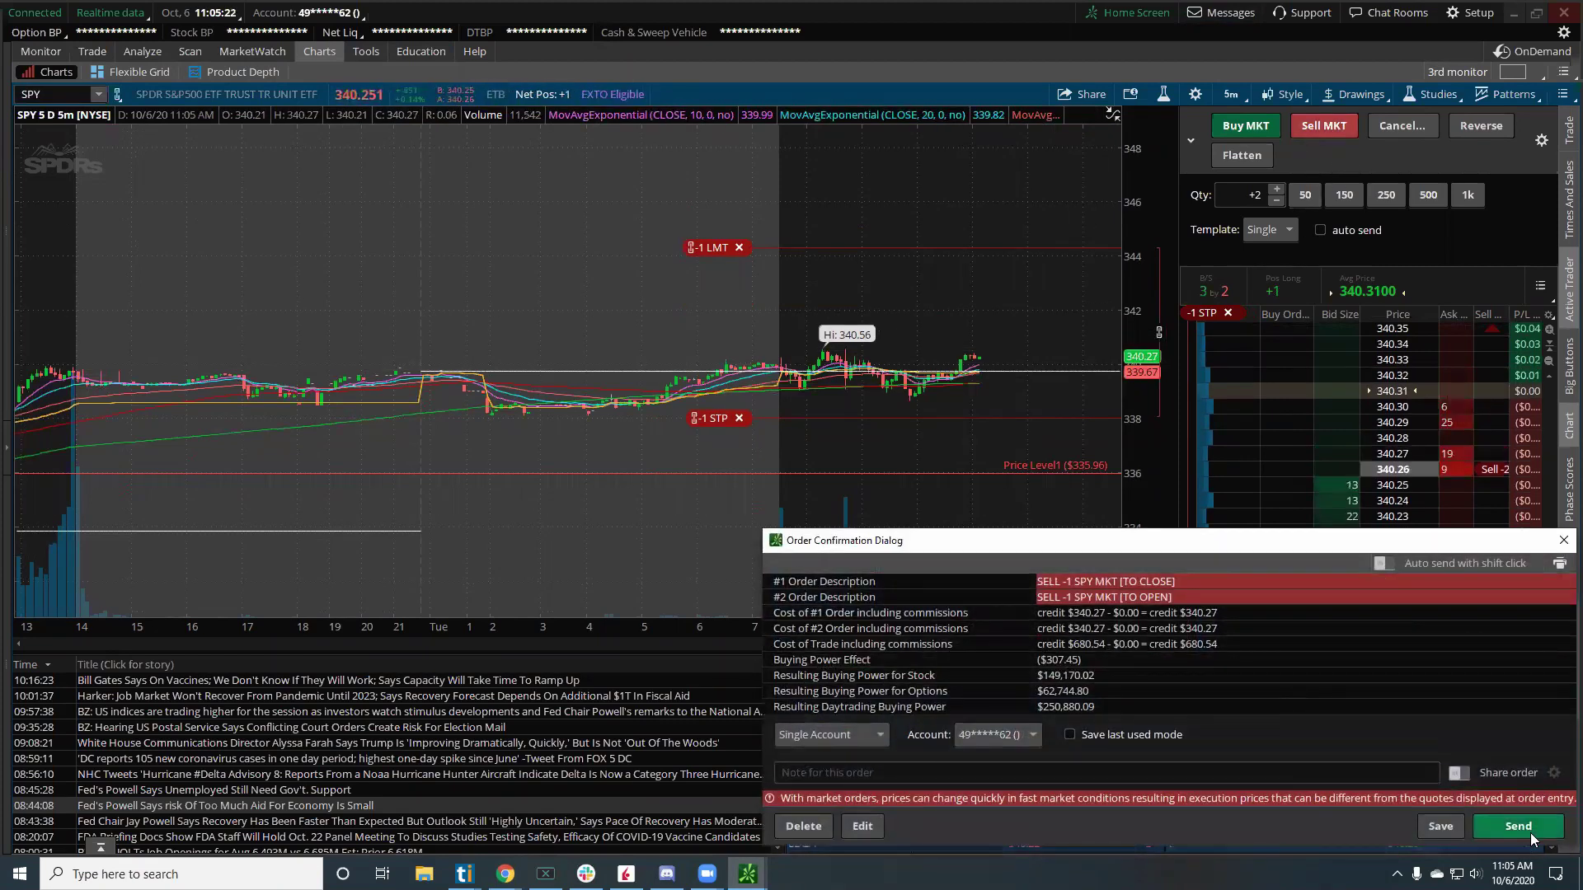
{"action": "left_click", "coordinate": [1520, 826]}
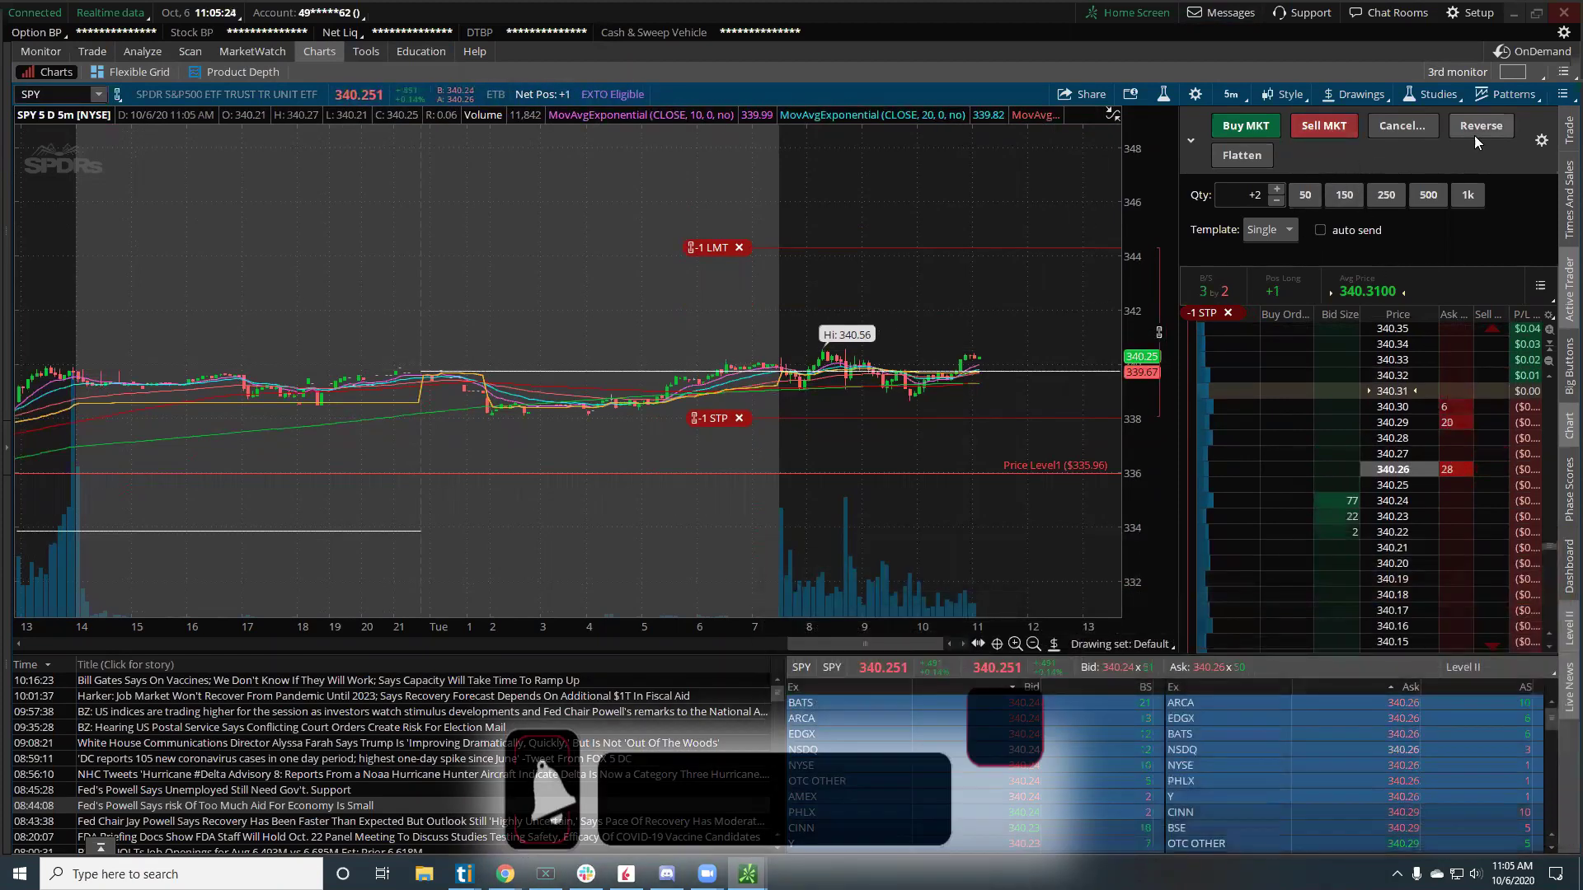
{"action": "left_click", "coordinate": [1243, 155]}
{"action": "left_click", "coordinate": [853, 153]}
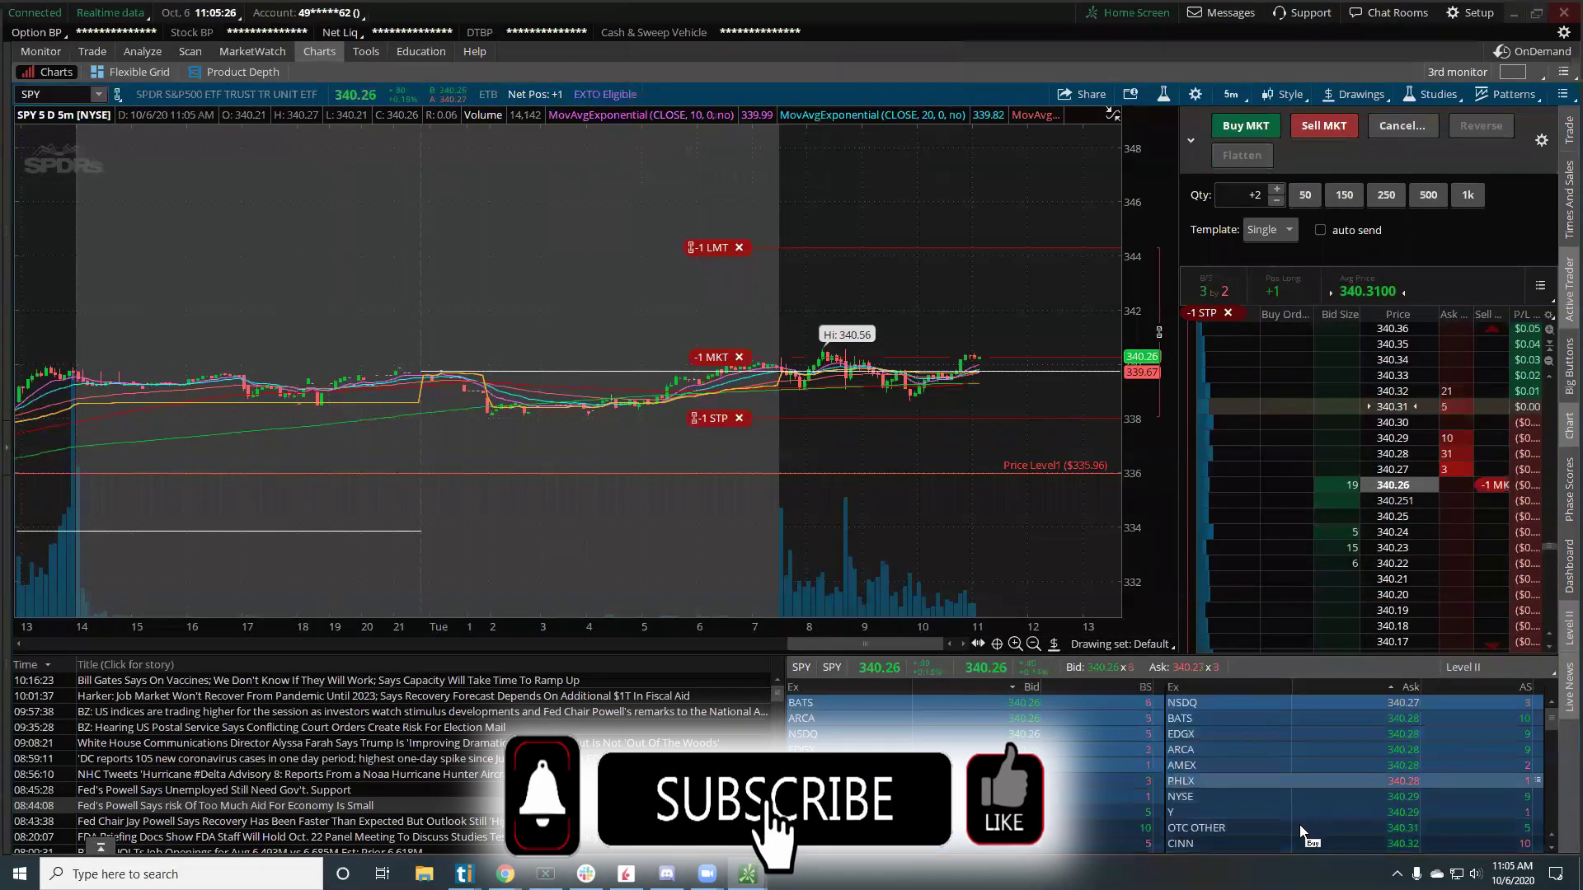